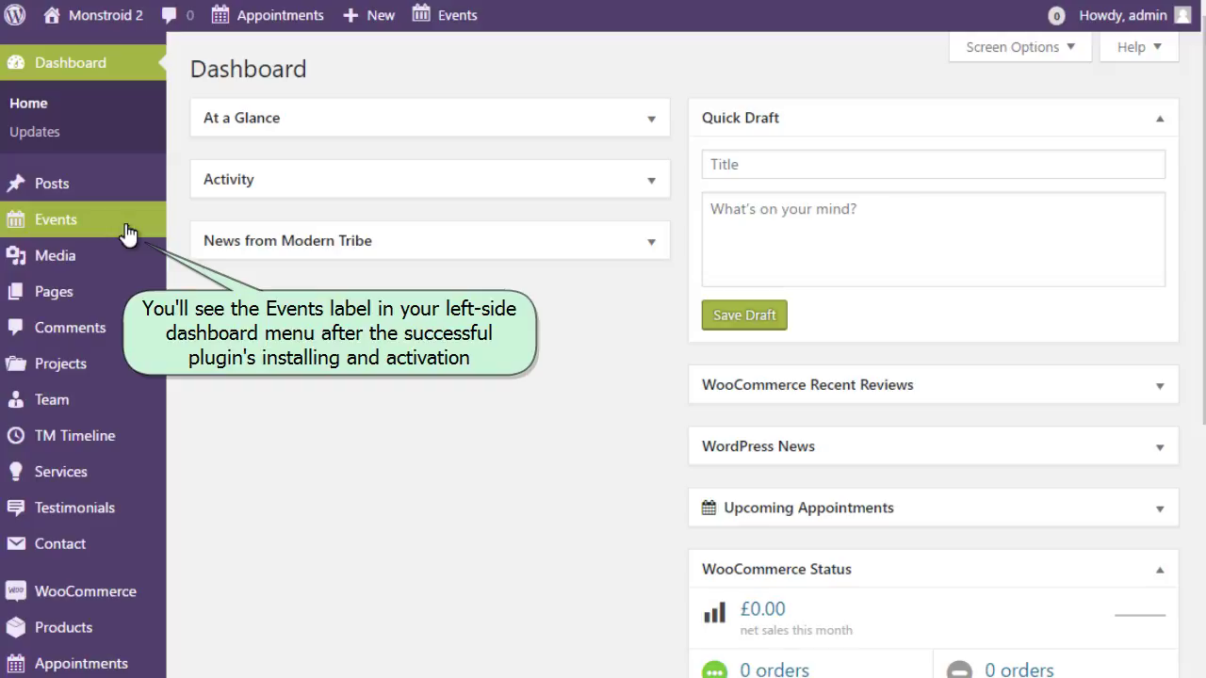
- Title the new event "Test event"
mouse_move(122, 234)
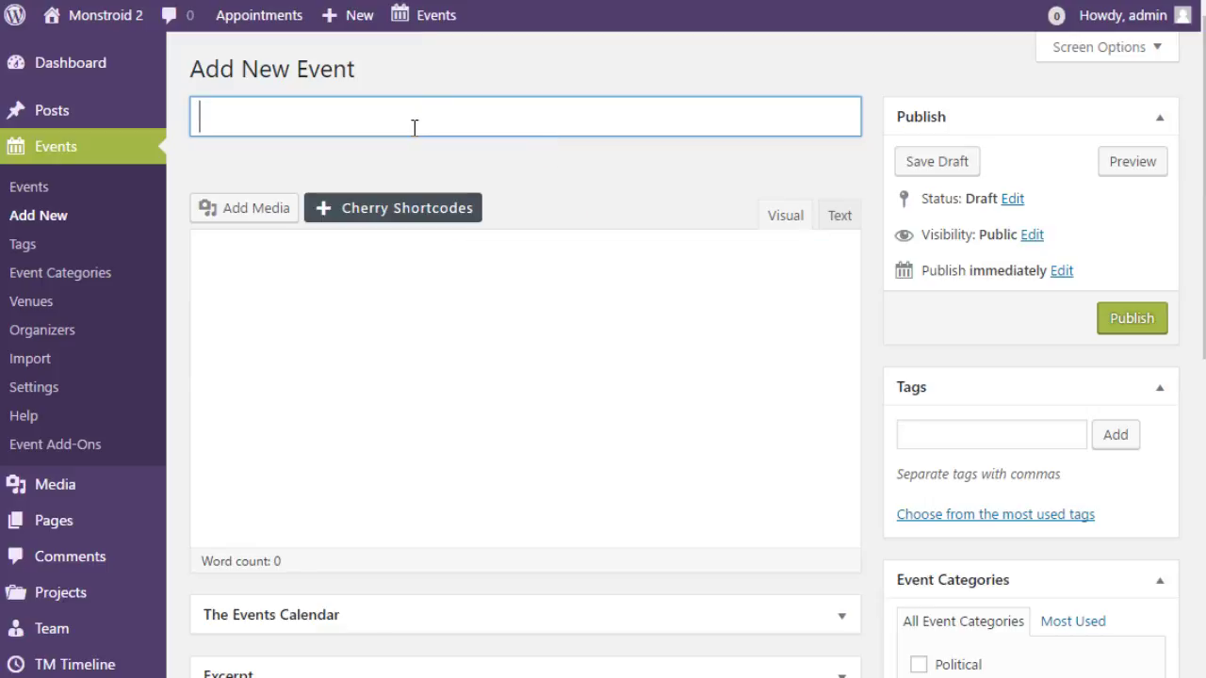
text(T)
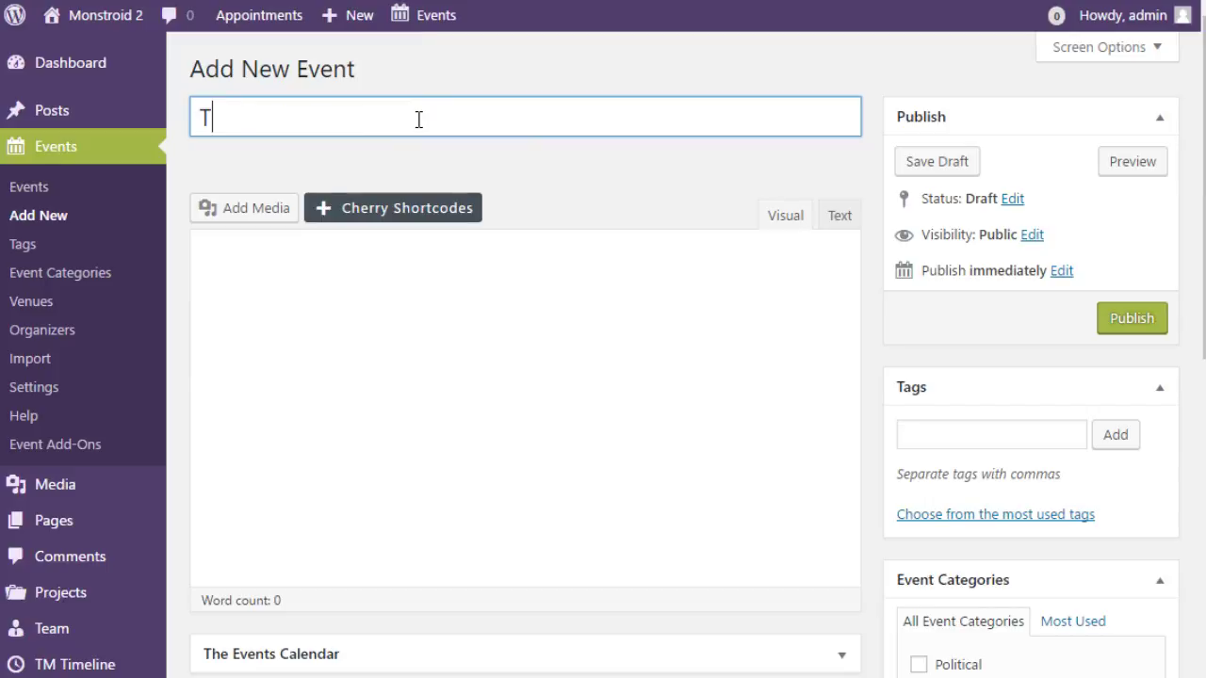
text(est event)
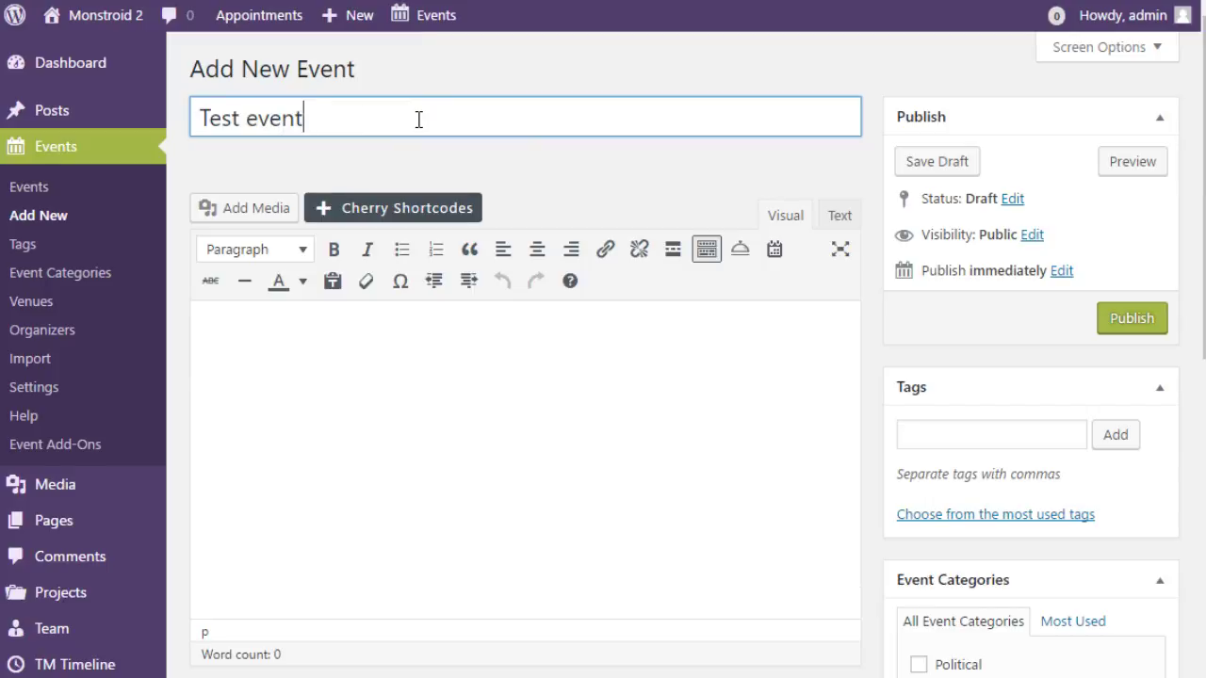
- Enter "Hello! Some test event content goes here." as the event's main content
click(735, 411)
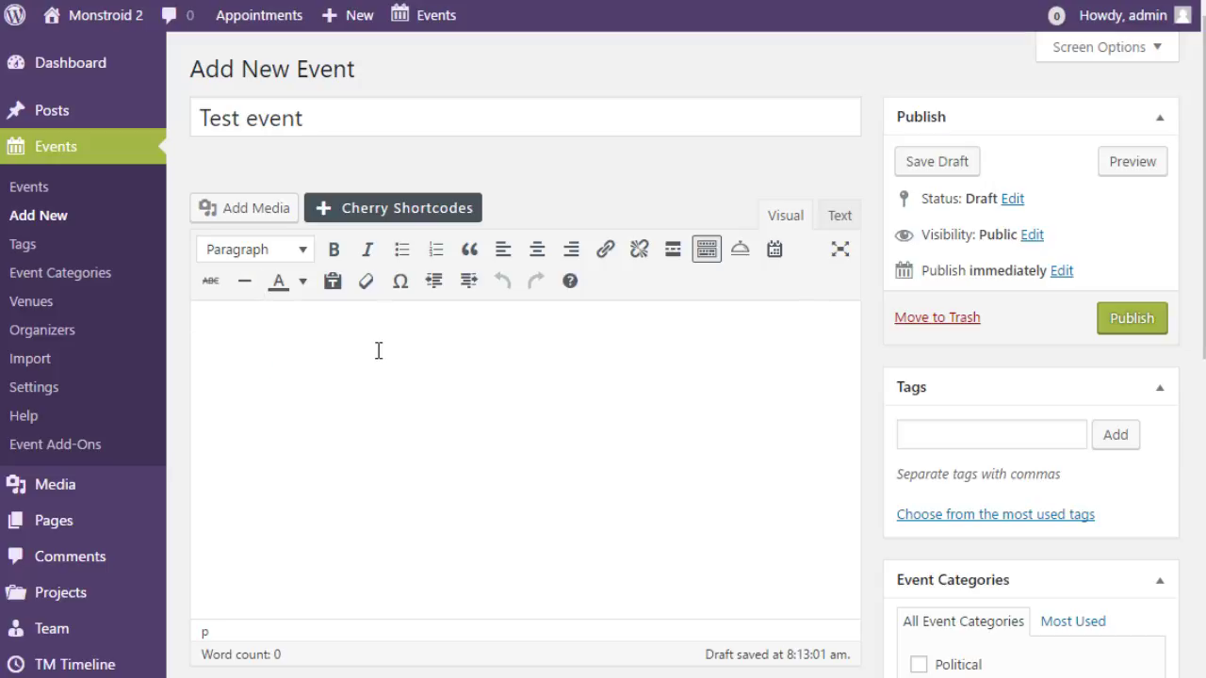
text(Hello! )
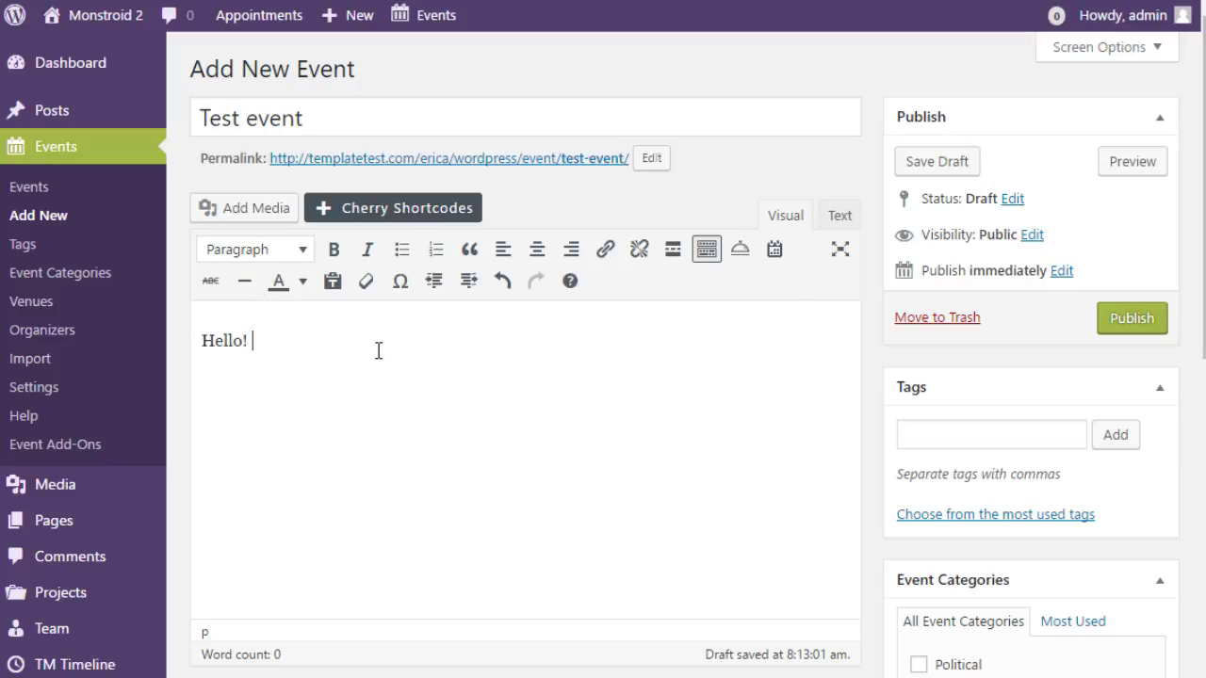
text(Some test event con)
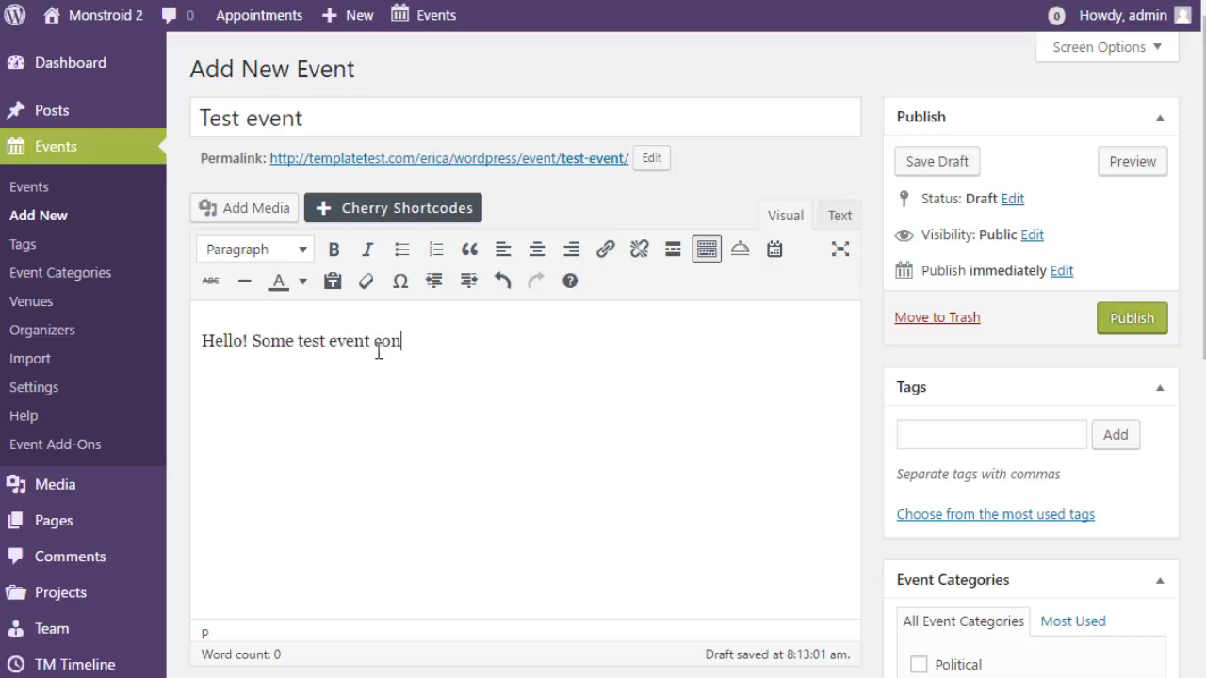
text(tent goes here.)
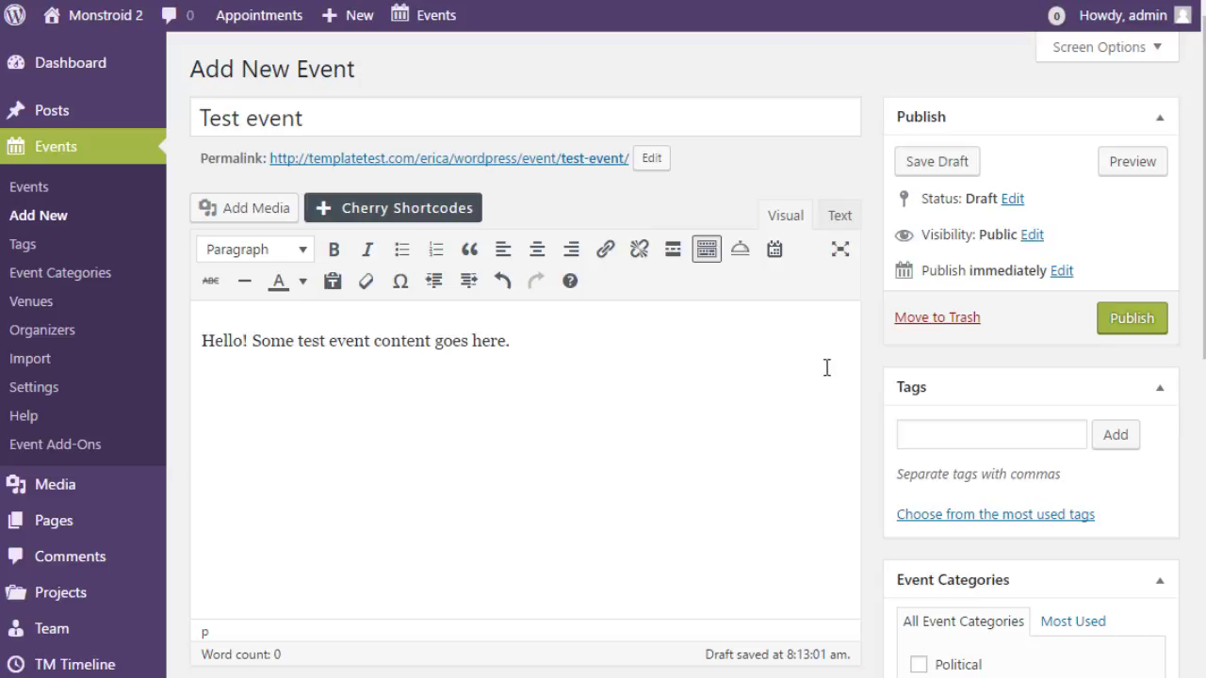
- Set the event's start time to 10:00am and end time to 6:30pm, and toggle the All Day Event option on and back off
scroll(872, 350, down, 5)
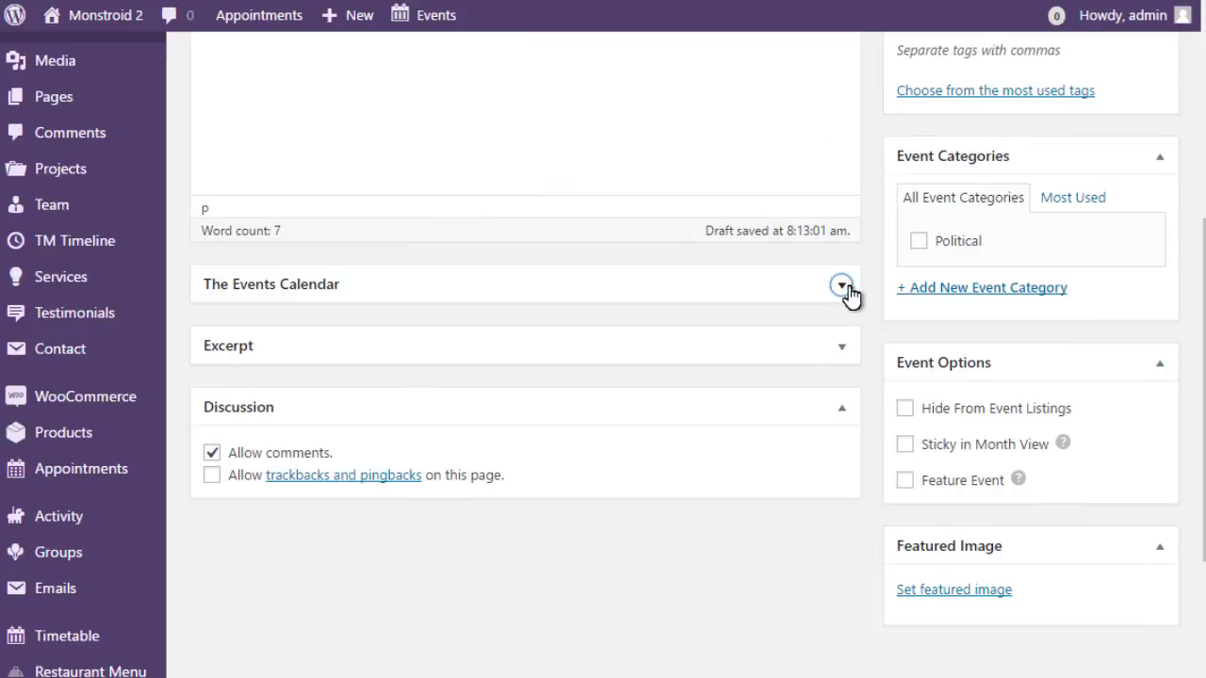
click(845, 293)
scroll(868, 315, down, 2)
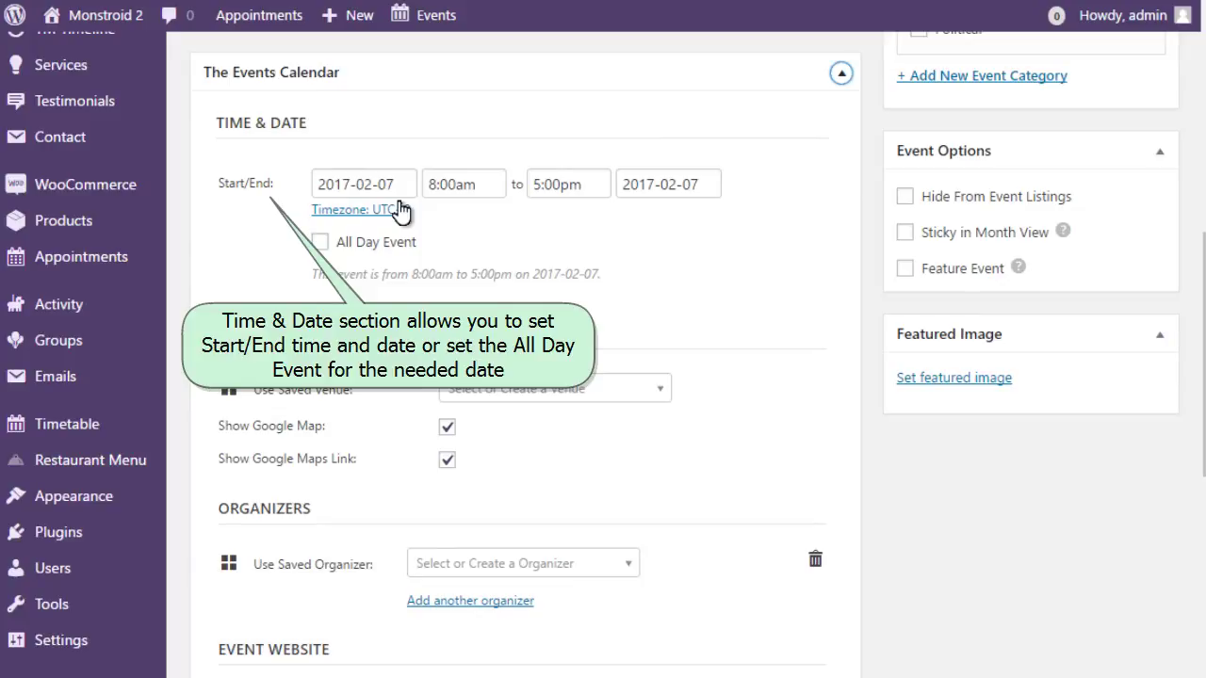
click(462, 184)
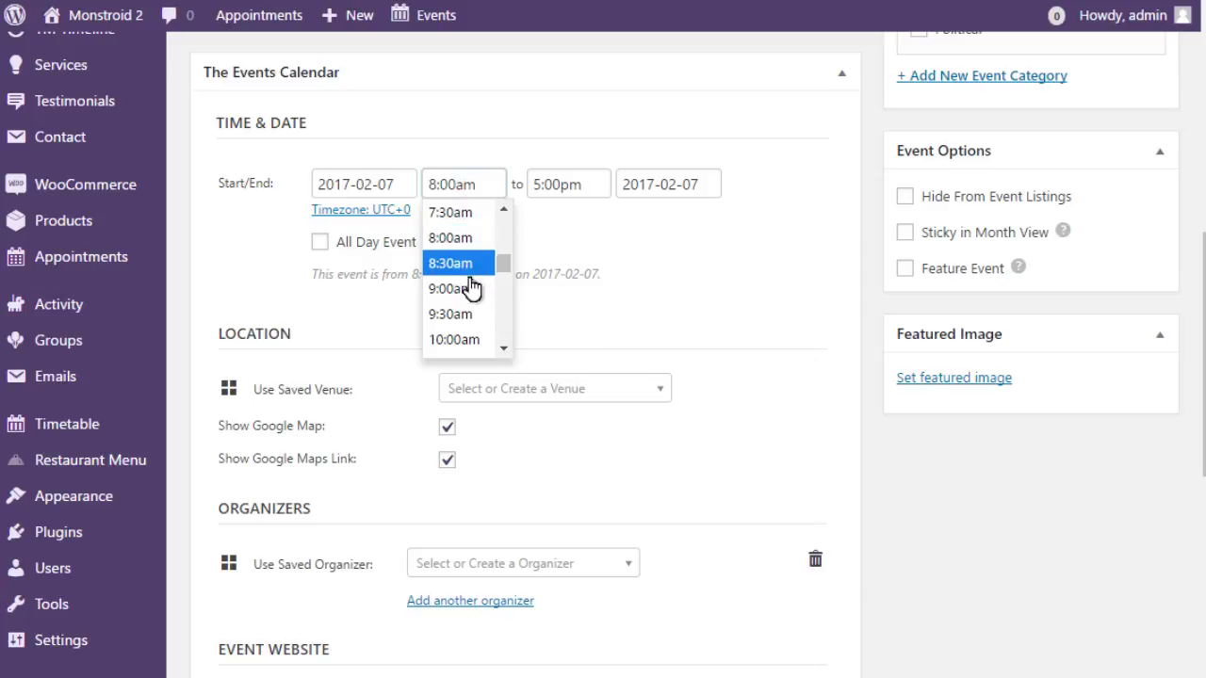
click(459, 338)
click(558, 186)
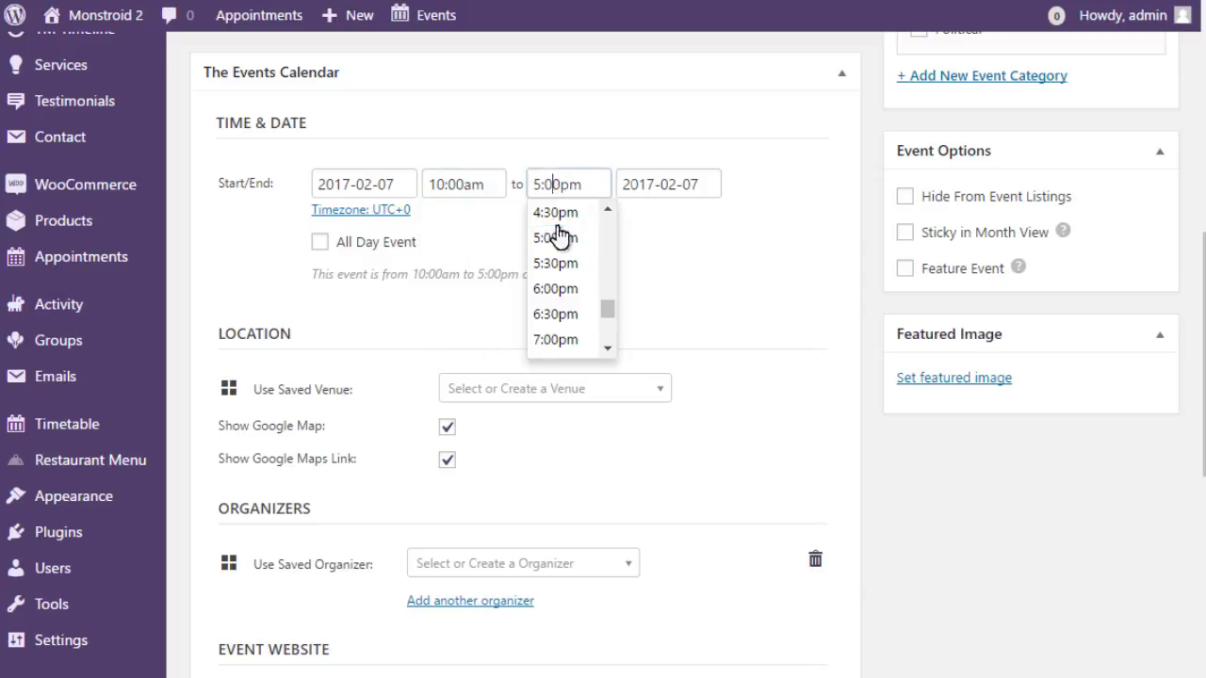
click(571, 316)
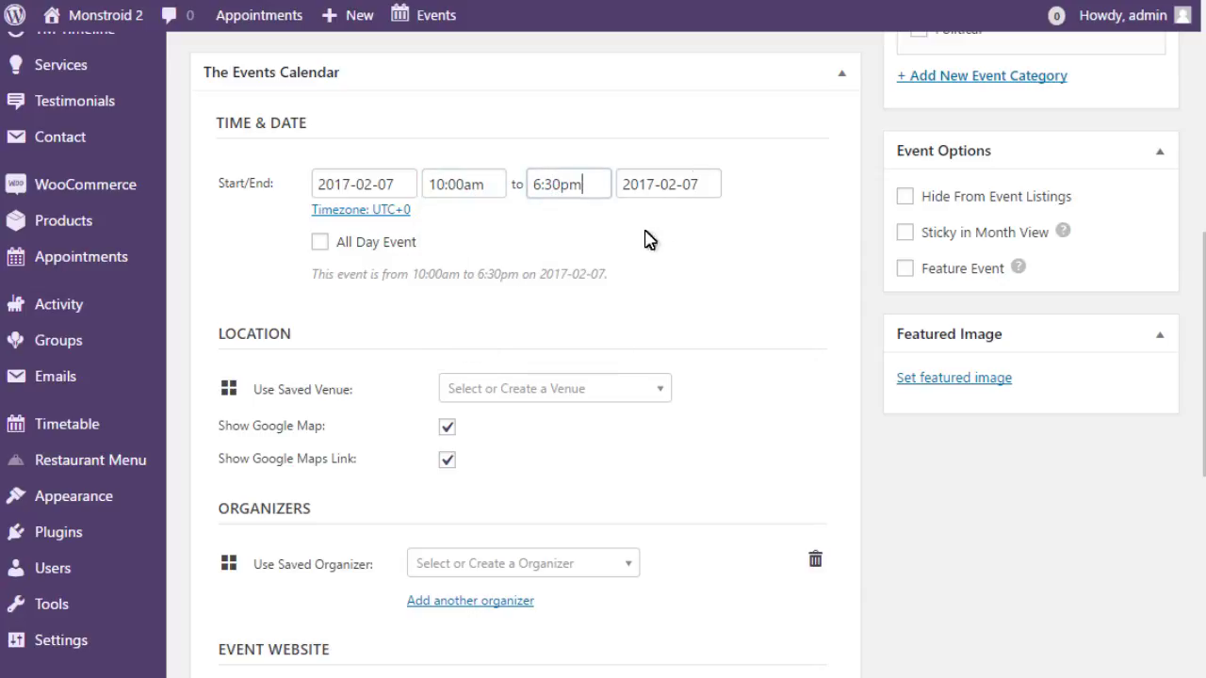
click(321, 241)
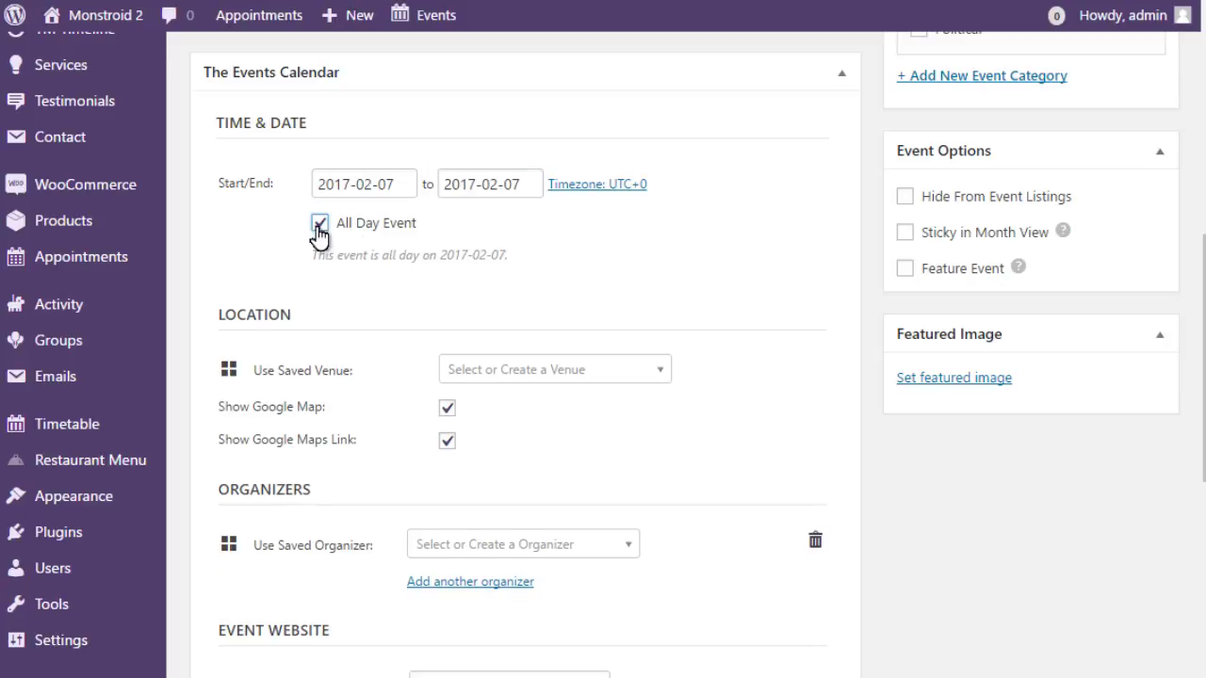
click(320, 226)
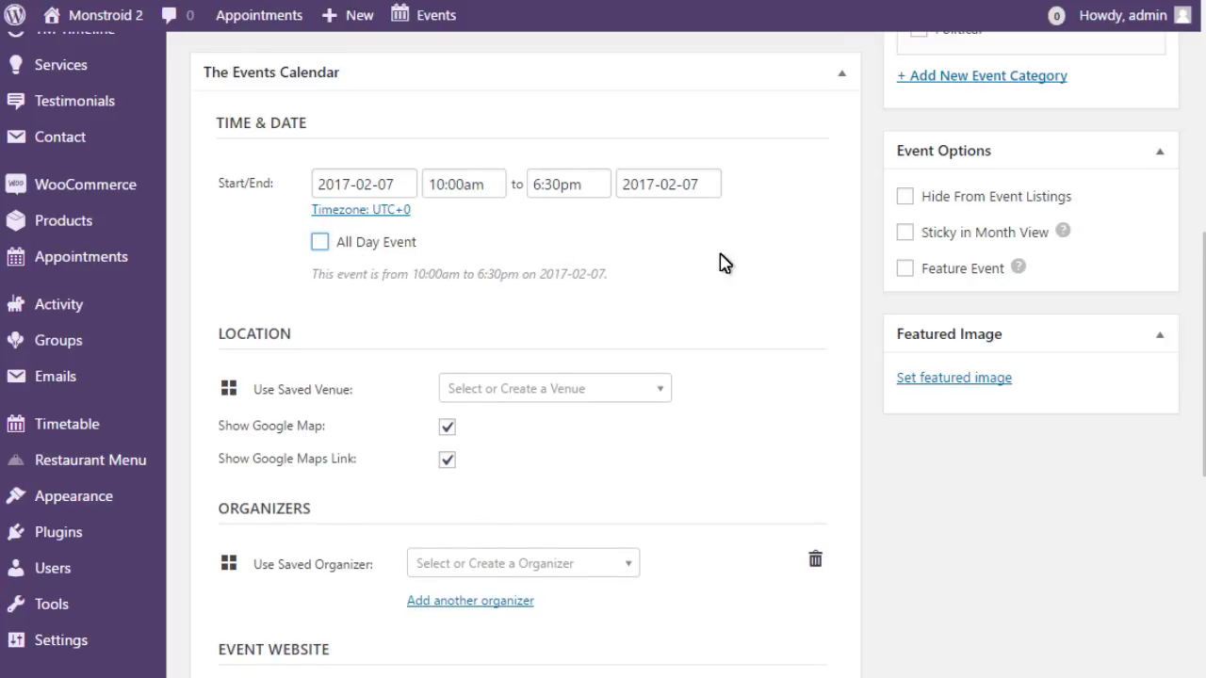
- Choose the saved venue Big Theatre and disable both Show Google Map and Show Google Maps Link
scroll(718, 261, down, 2)
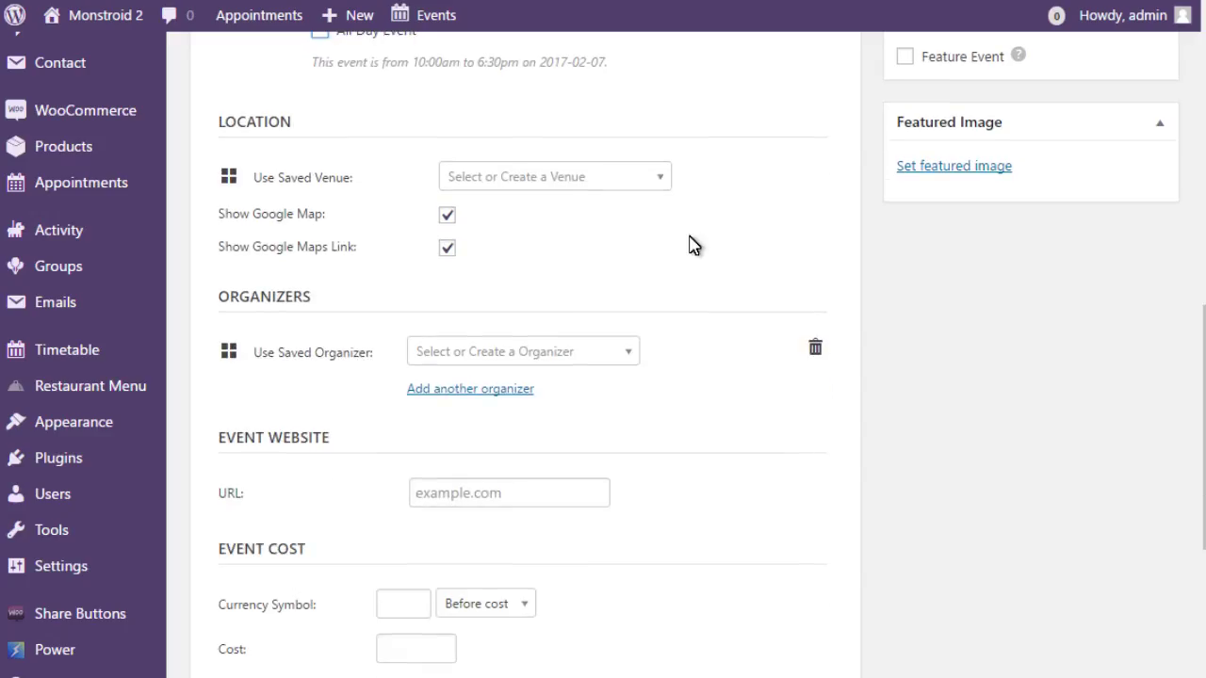
click(578, 187)
click(559, 246)
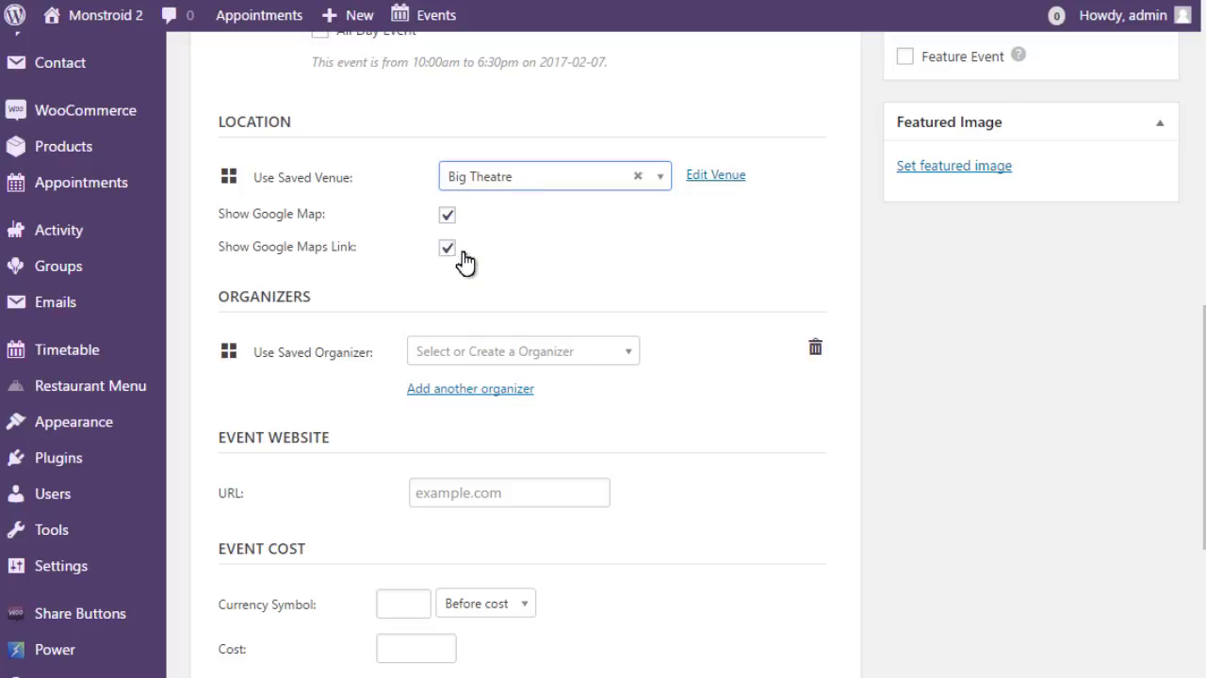
click(448, 217)
click(447, 250)
- Assign the existing saved organizer to the event
scroll(704, 289, down, 1)
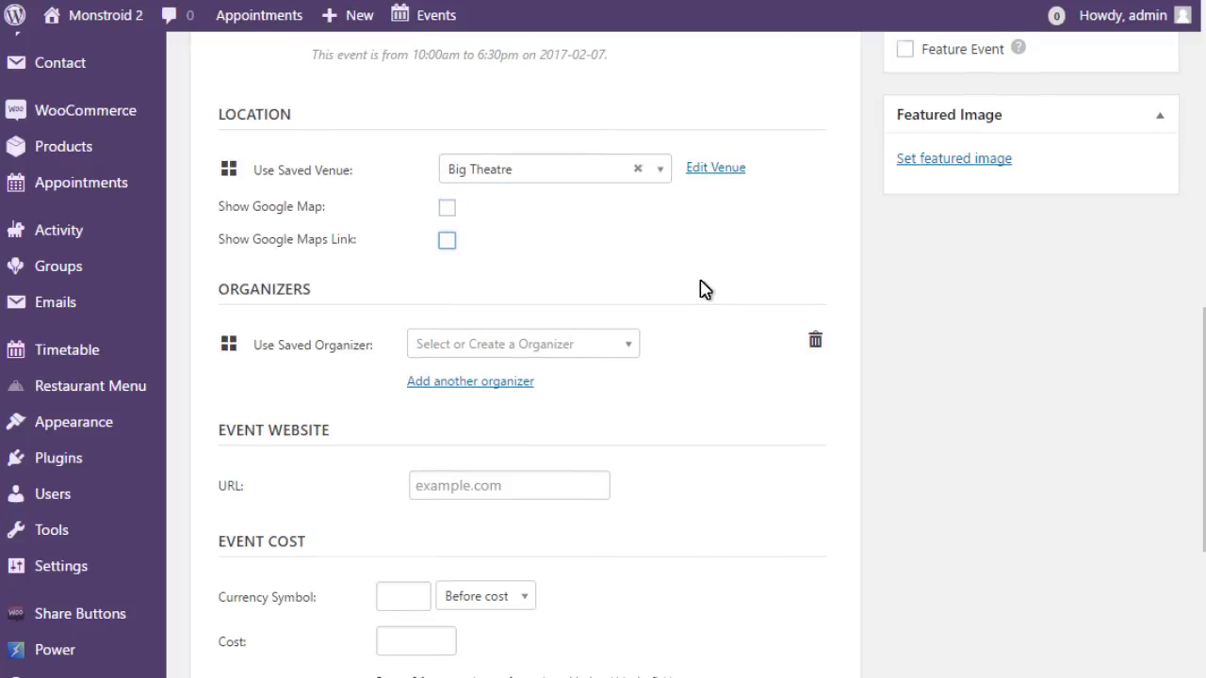
scroll(704, 289, down, 3)
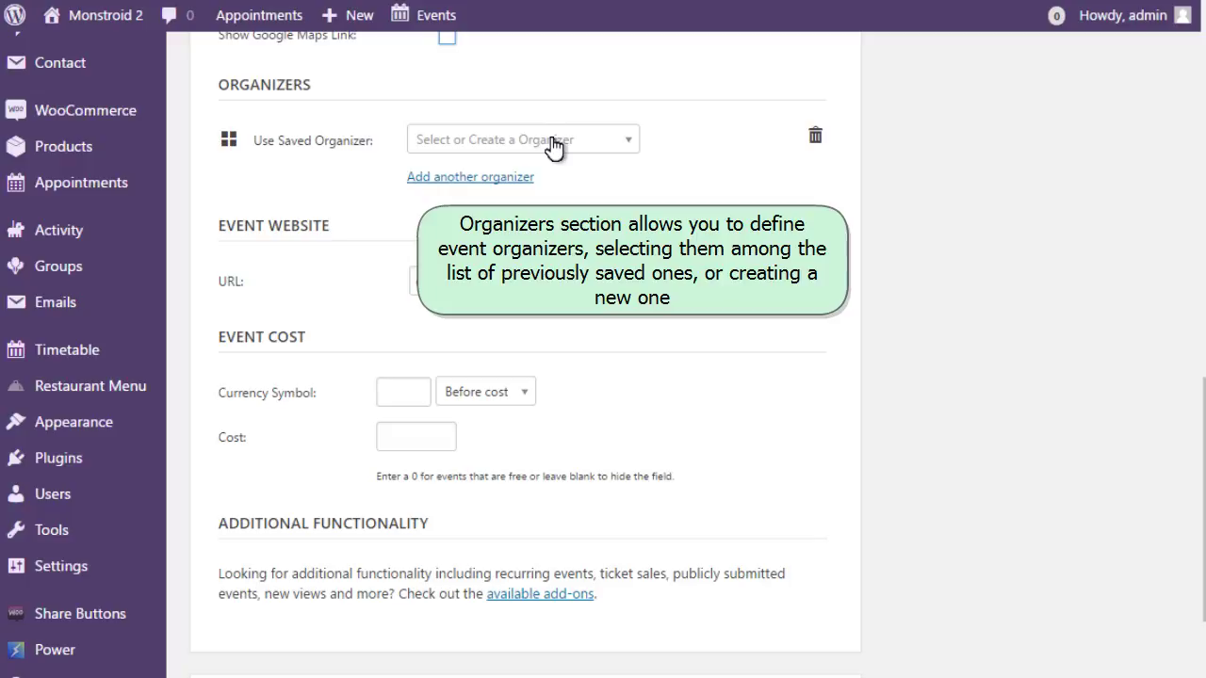
click(552, 143)
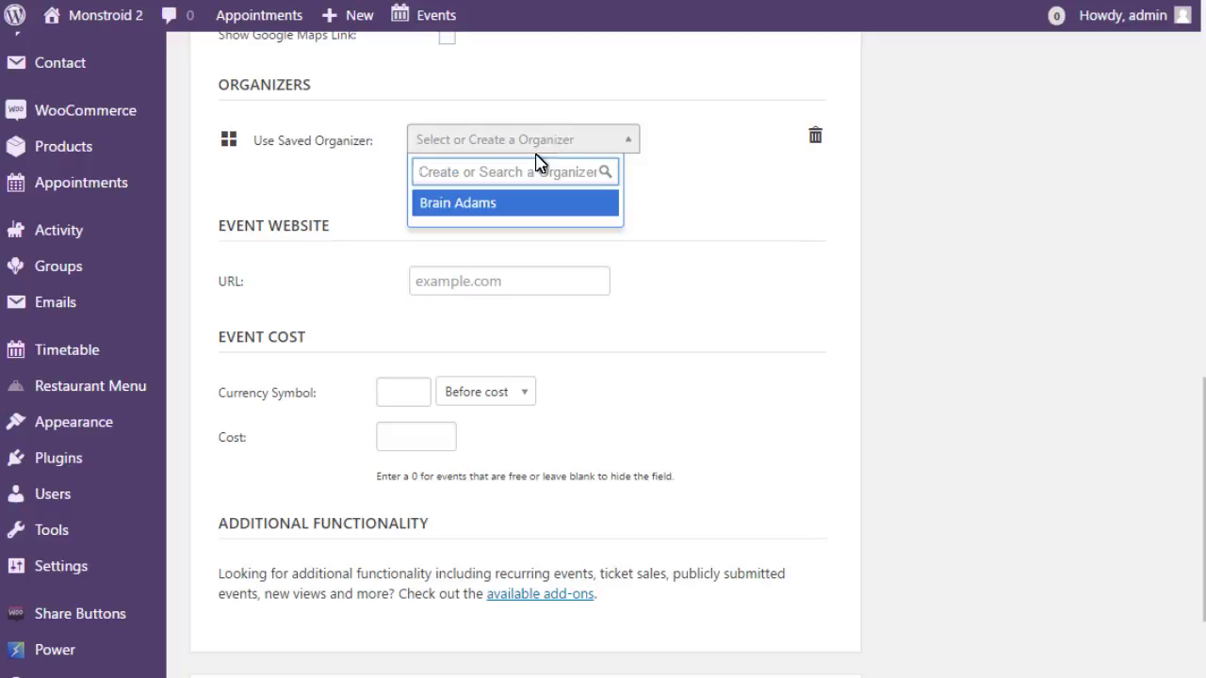
click(512, 205)
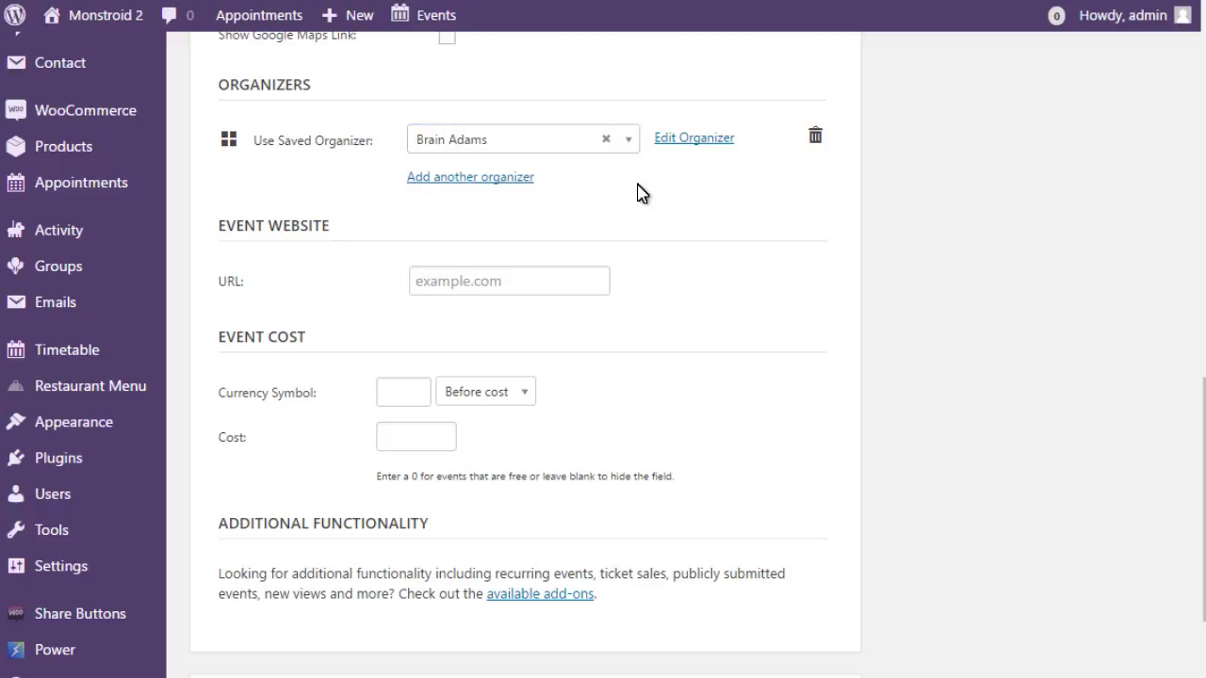
scroll(668, 220, down, 2)
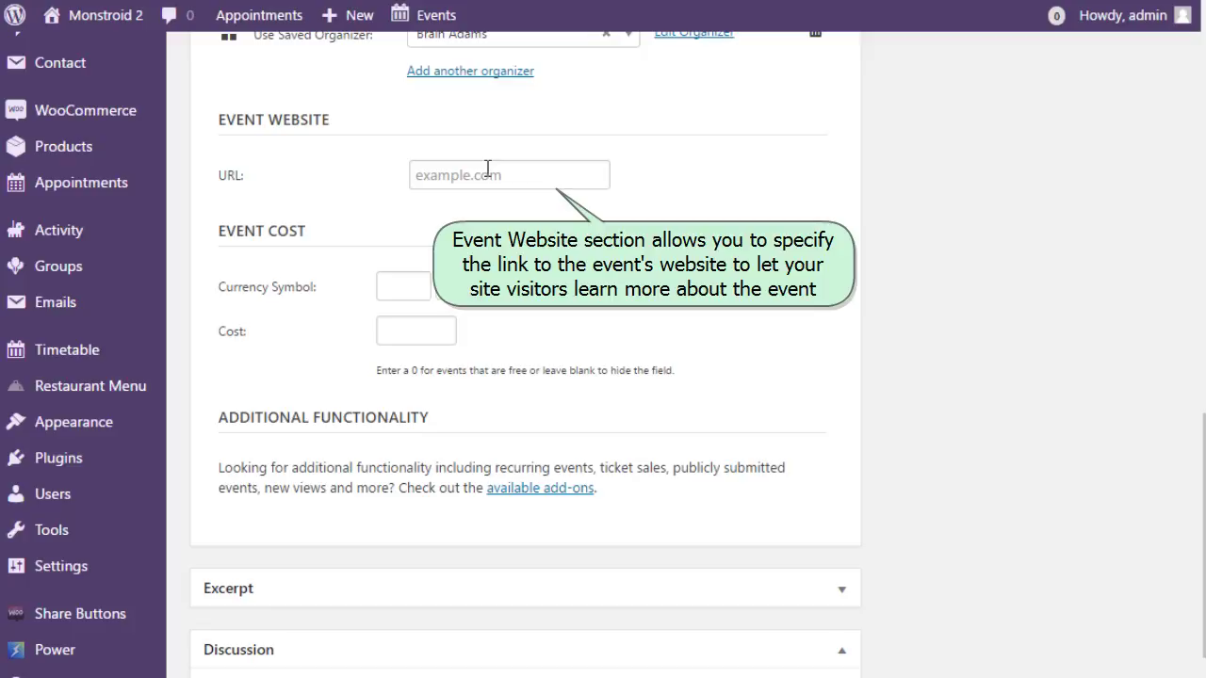
click(486, 169)
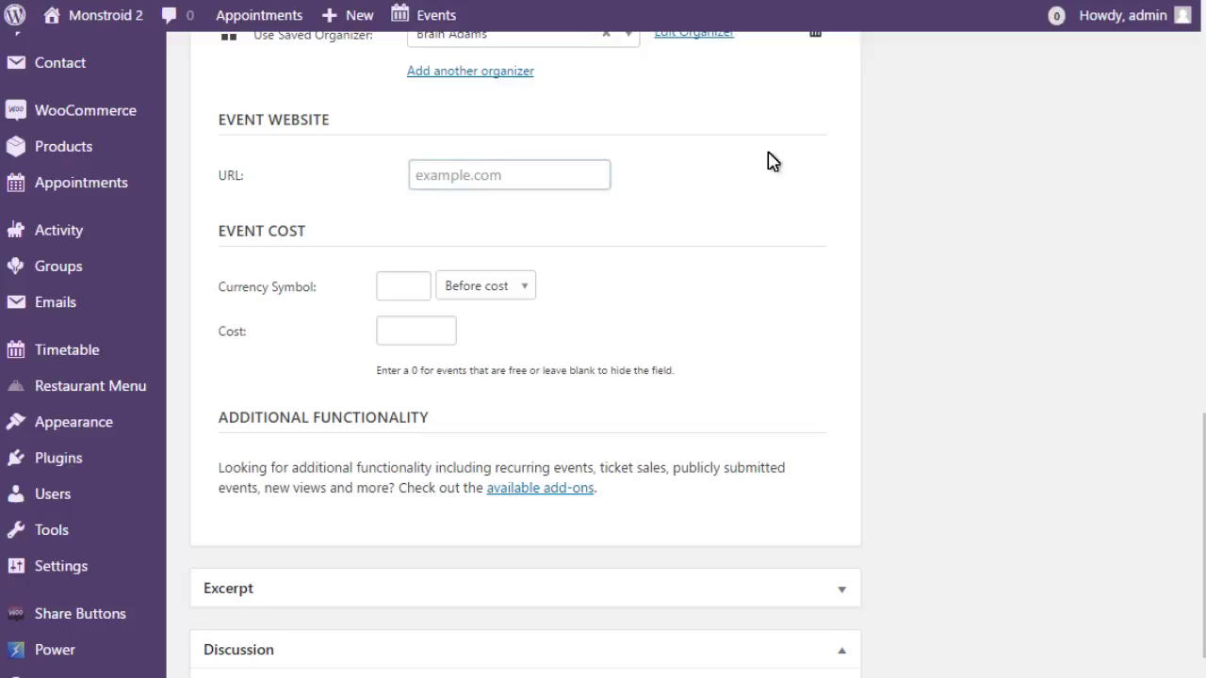
text(http://example.com)
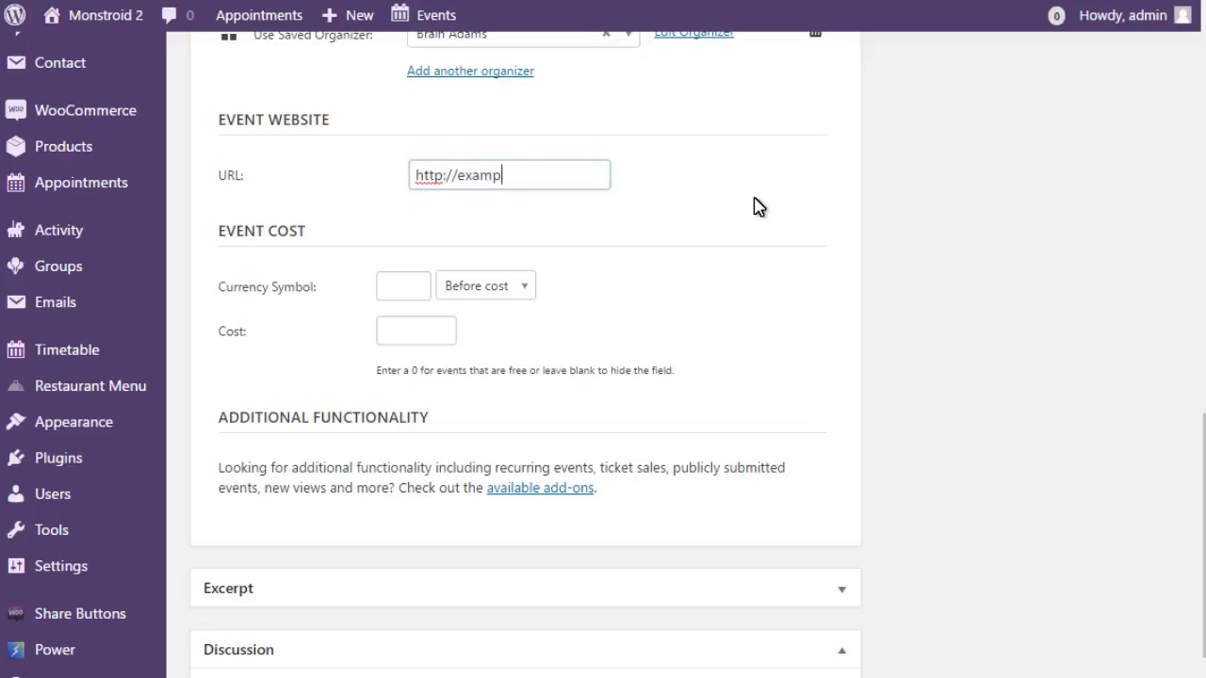
click(759, 207)
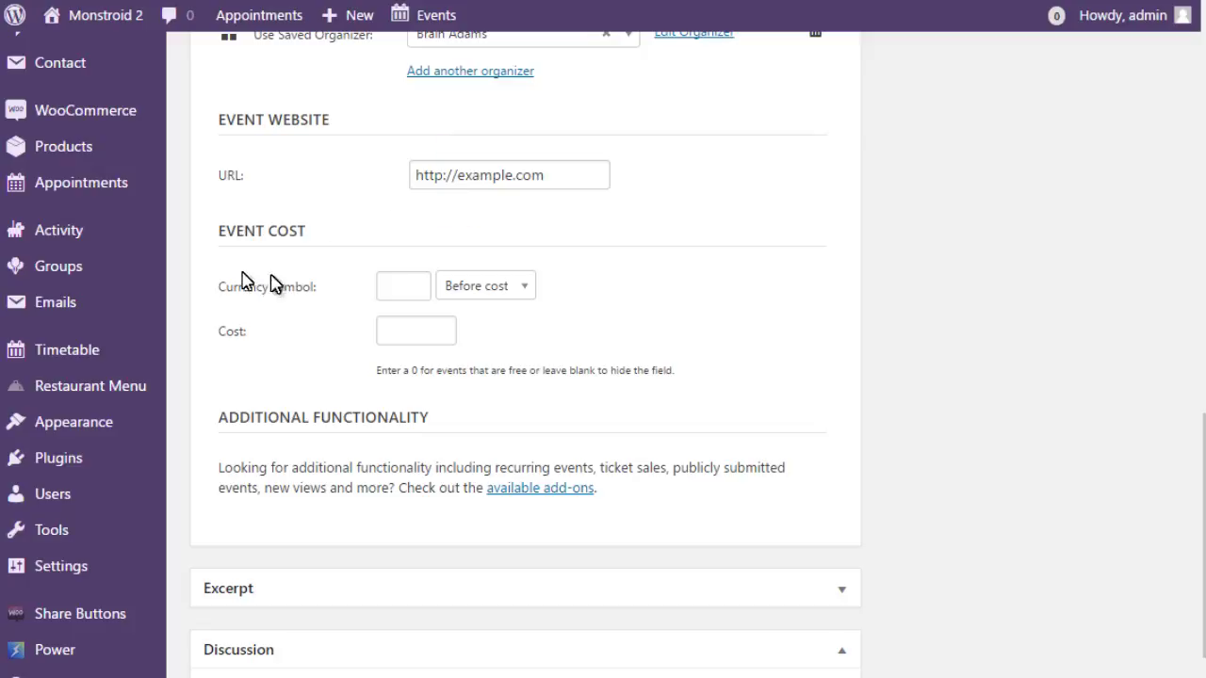
- Set the event cost to 400 with the currency symbol $ placed before the cost
click(399, 285)
text($)
click(495, 287)
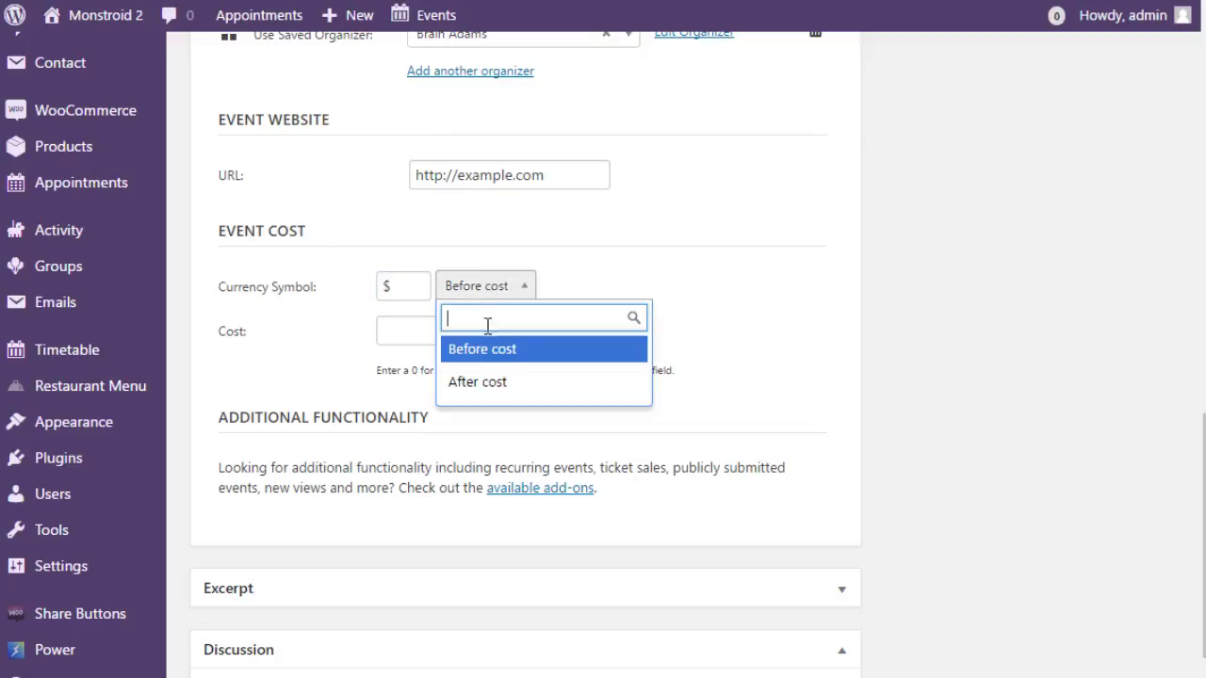
click(496, 347)
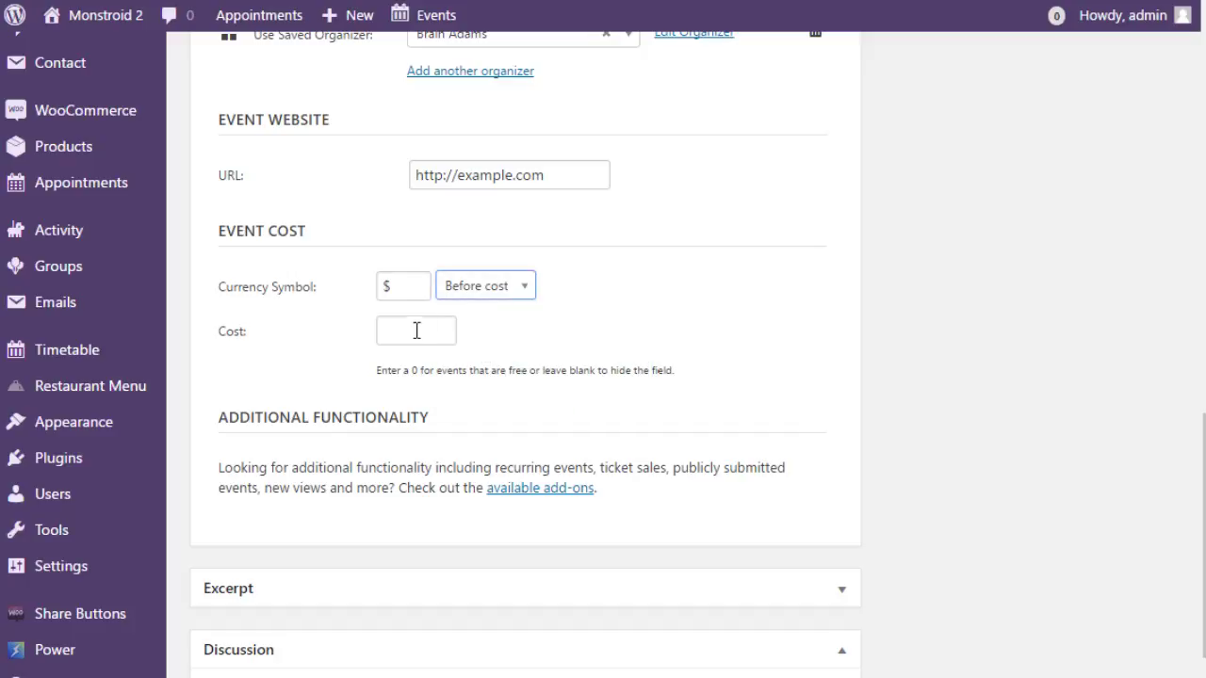
text(400)
click(523, 341)
- Add the excerpt "Short description of your event" and disallow comments on the event
scroll(702, 369, down, 2)
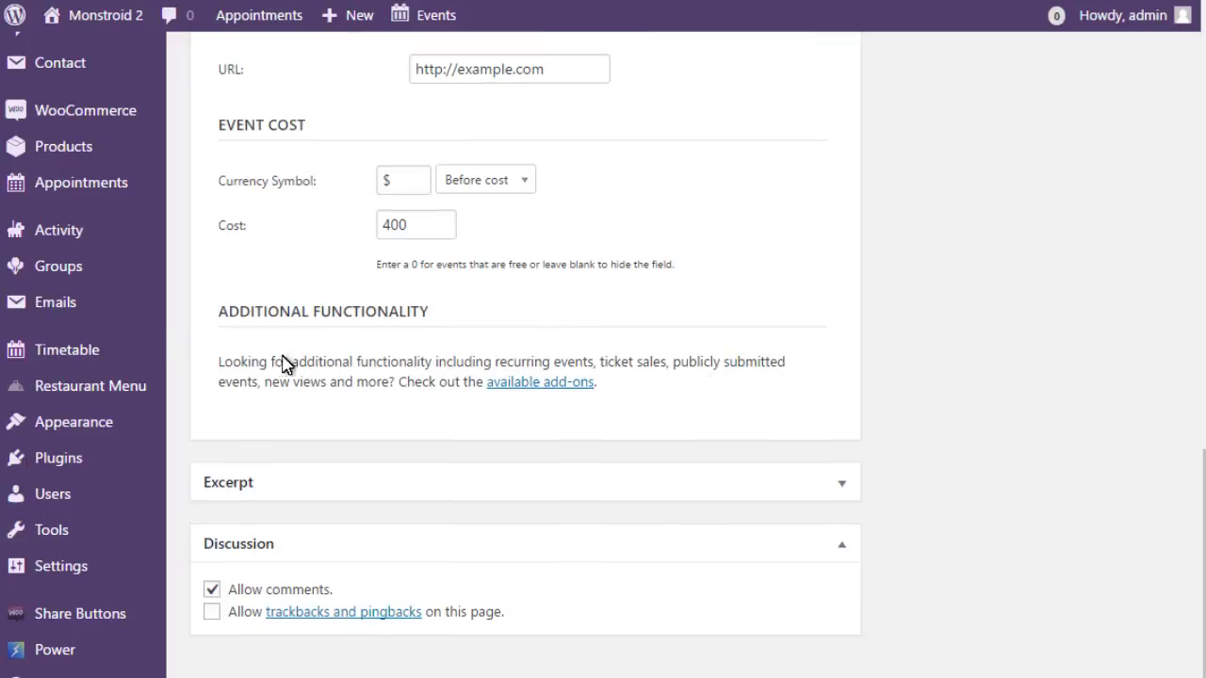
click(394, 483)
scroll(391, 471, down, 3)
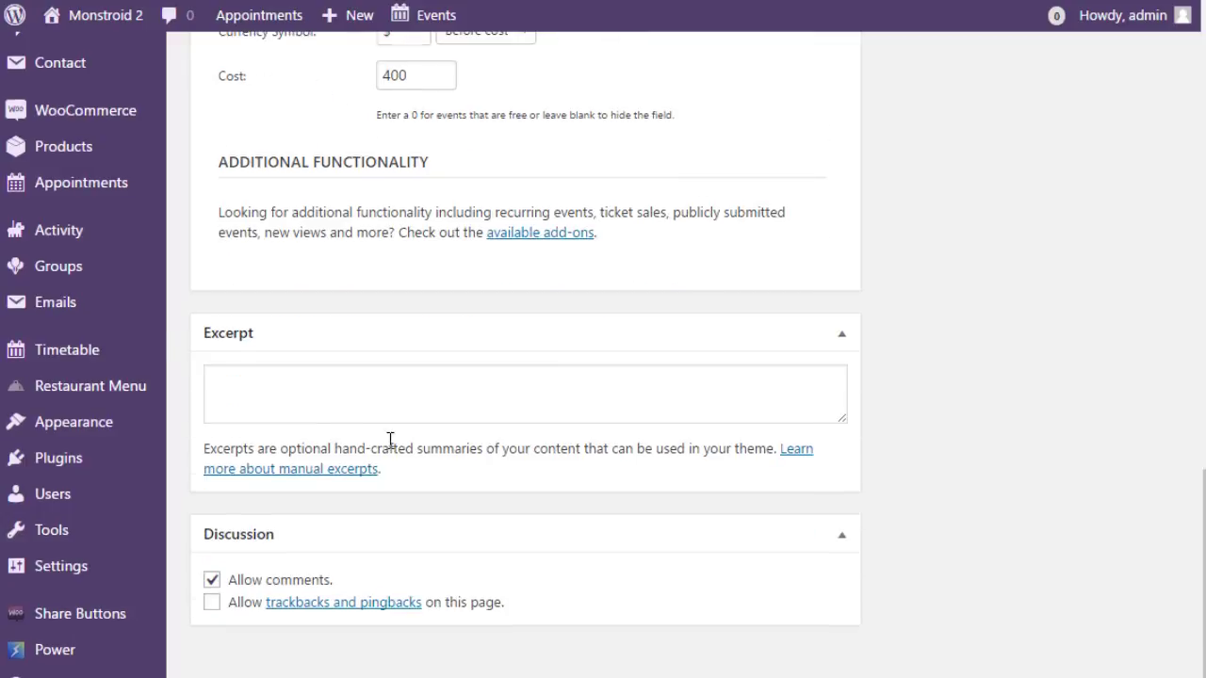
click(335, 391)
text(Sh)
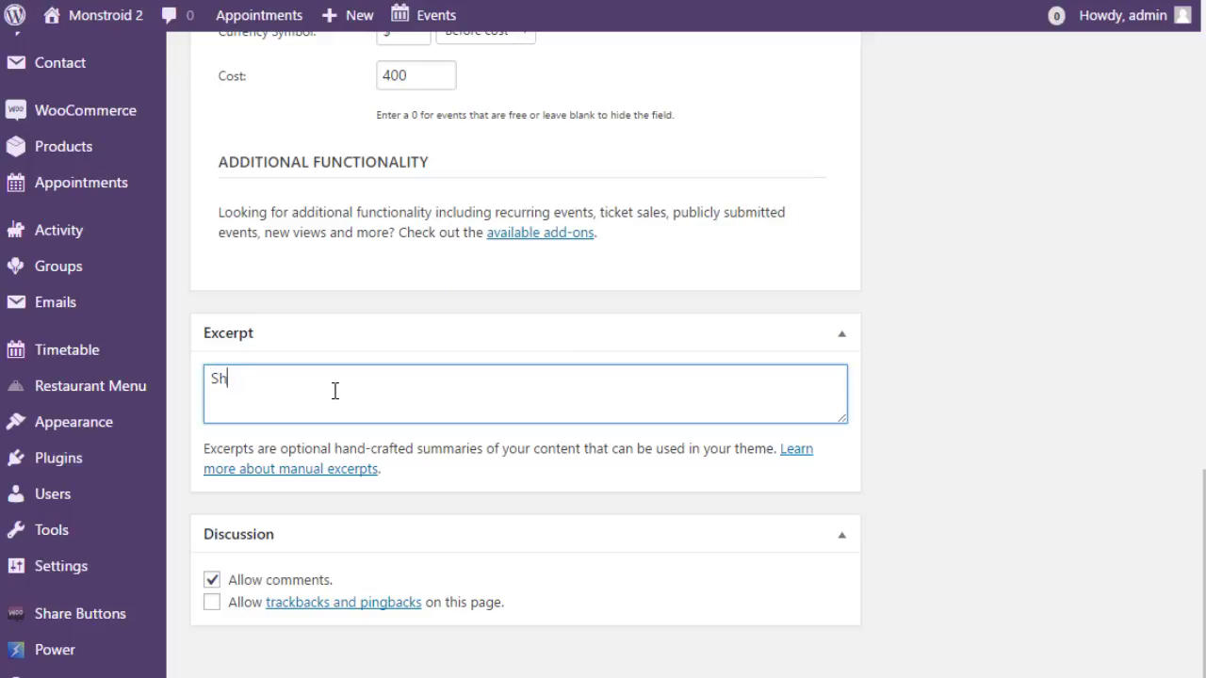
text(ort description of)
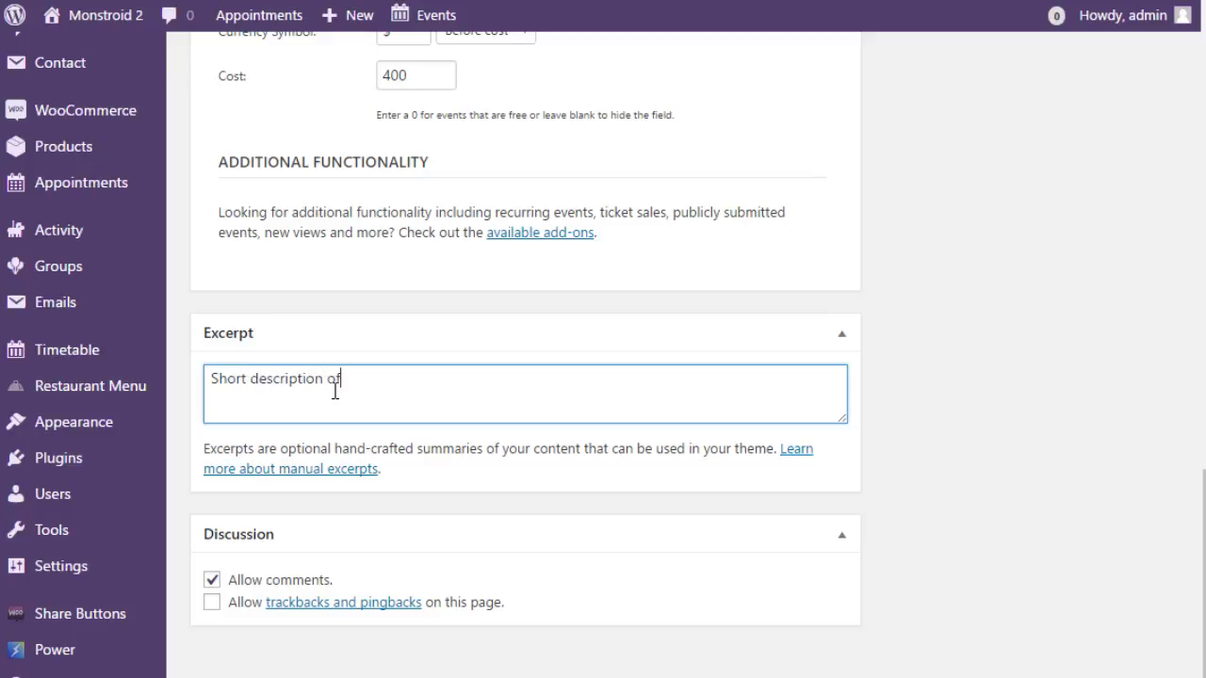
text( your event)
click(939, 400)
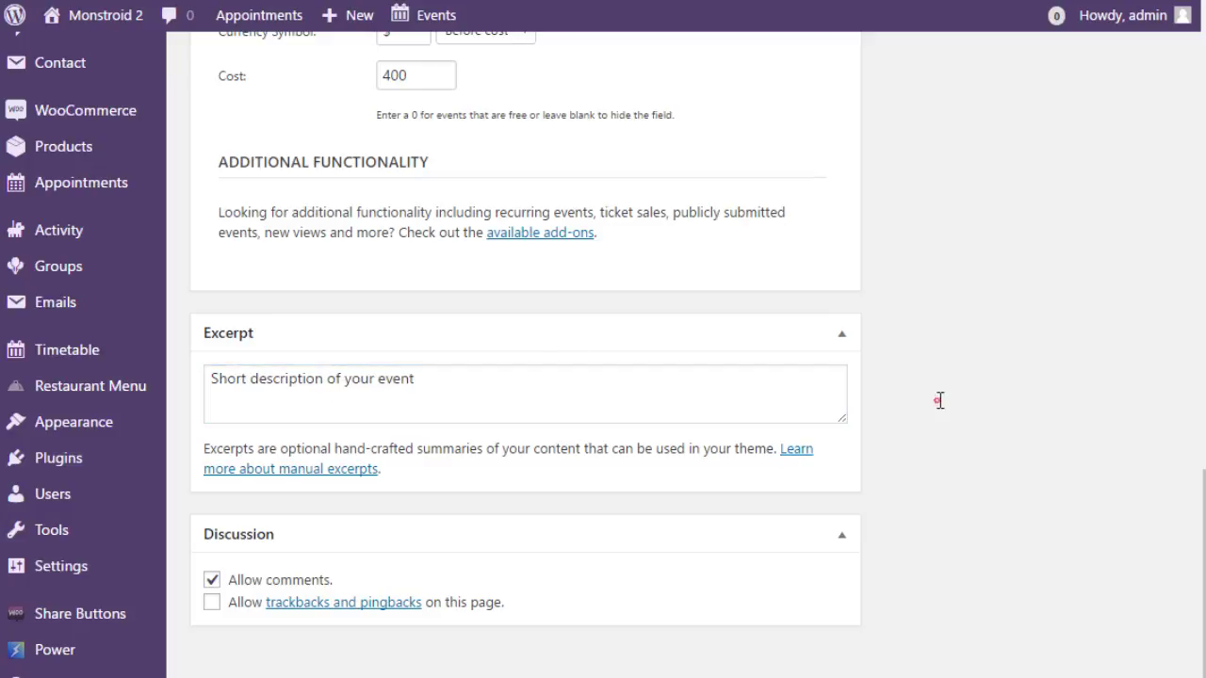
click(841, 337)
click(227, 581)
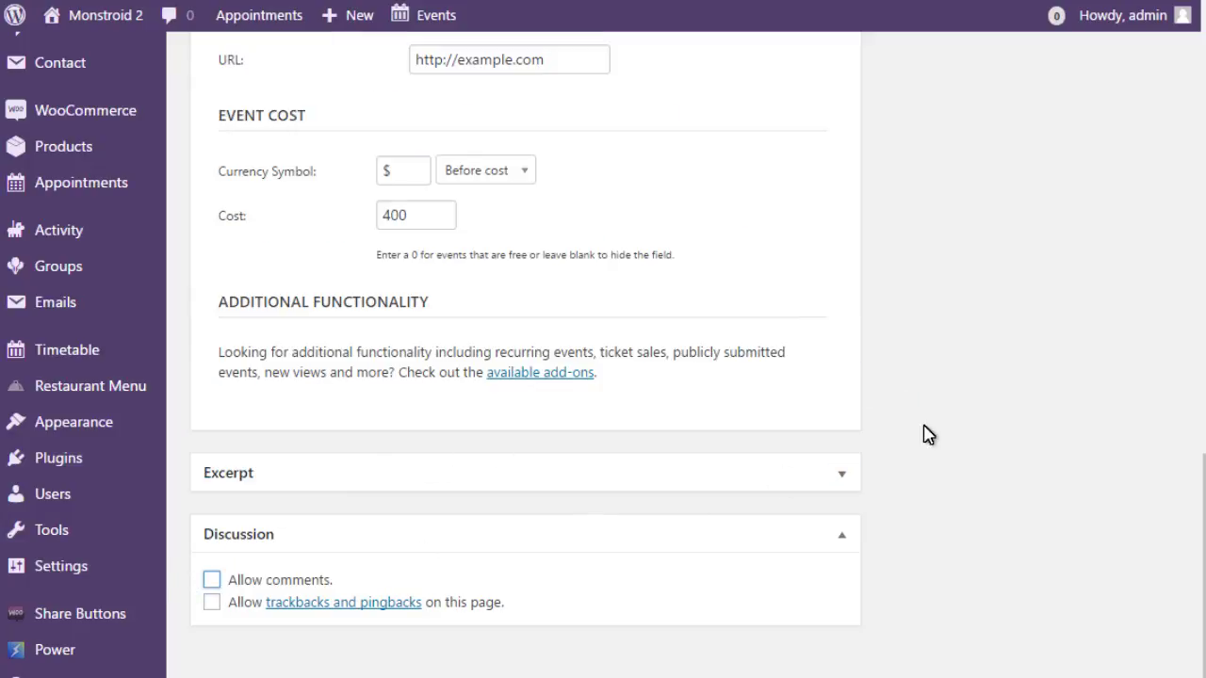
- Add the tags "test" and "event" to the event
scroll(928, 429, up, 8)
scroll(928, 425, up, 4)
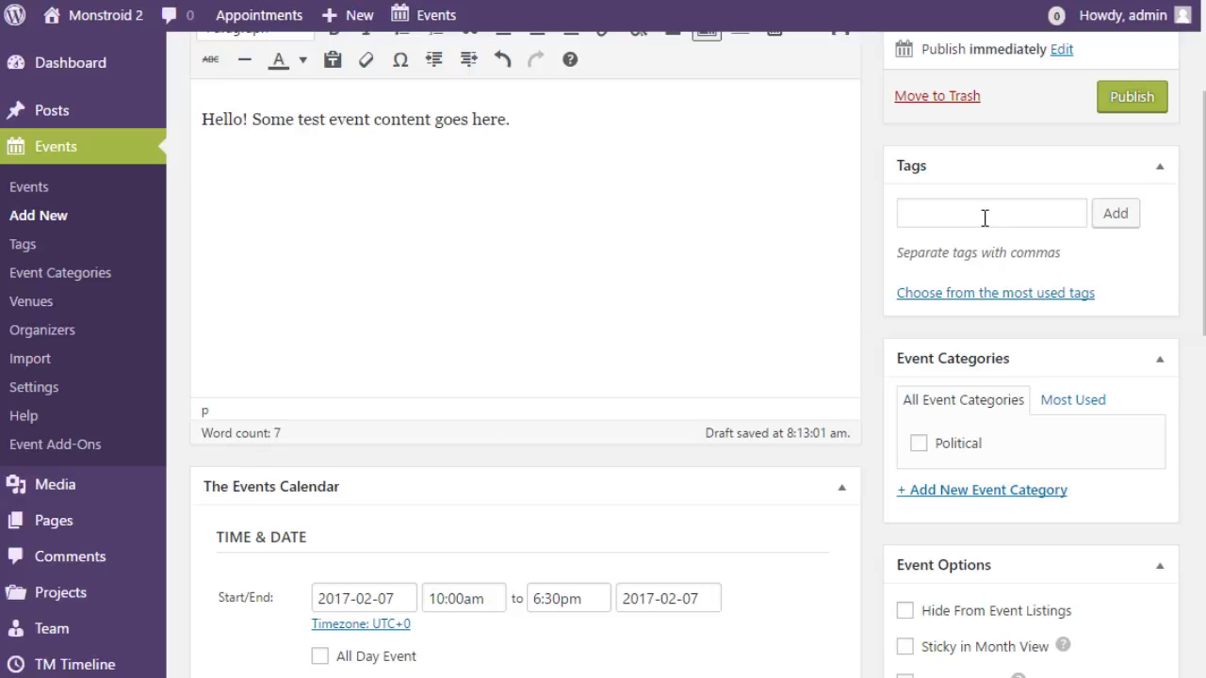
click(985, 218)
text(test )
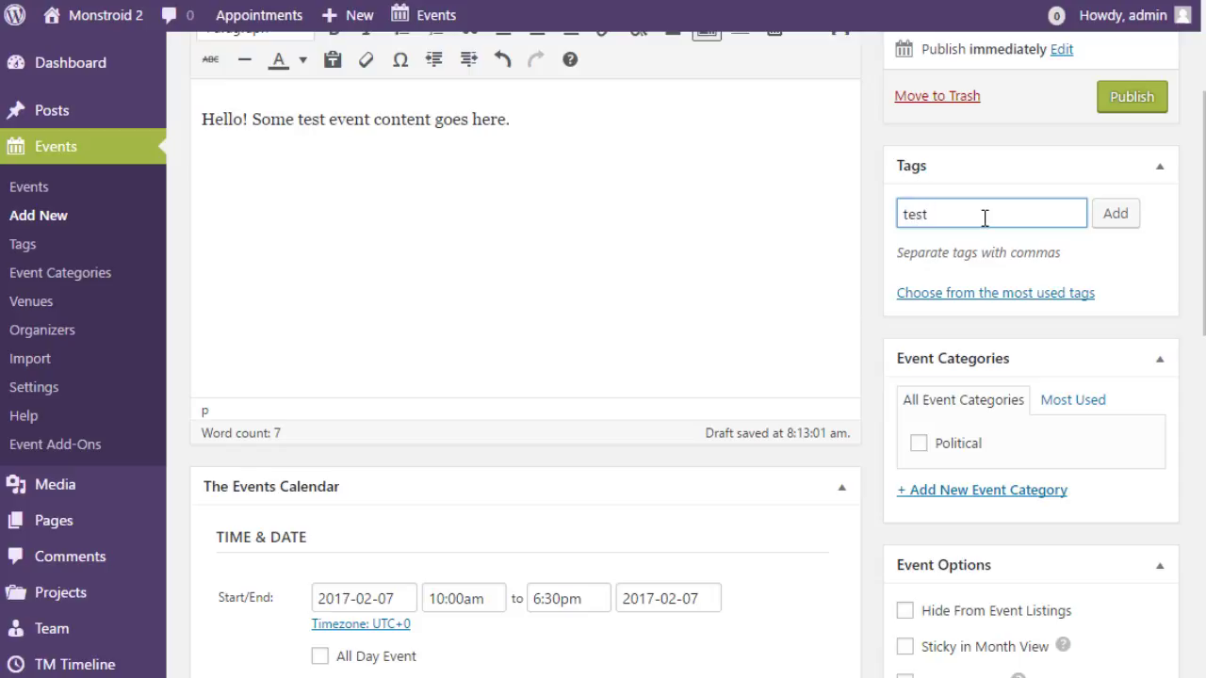
text(, event)
key(Return)
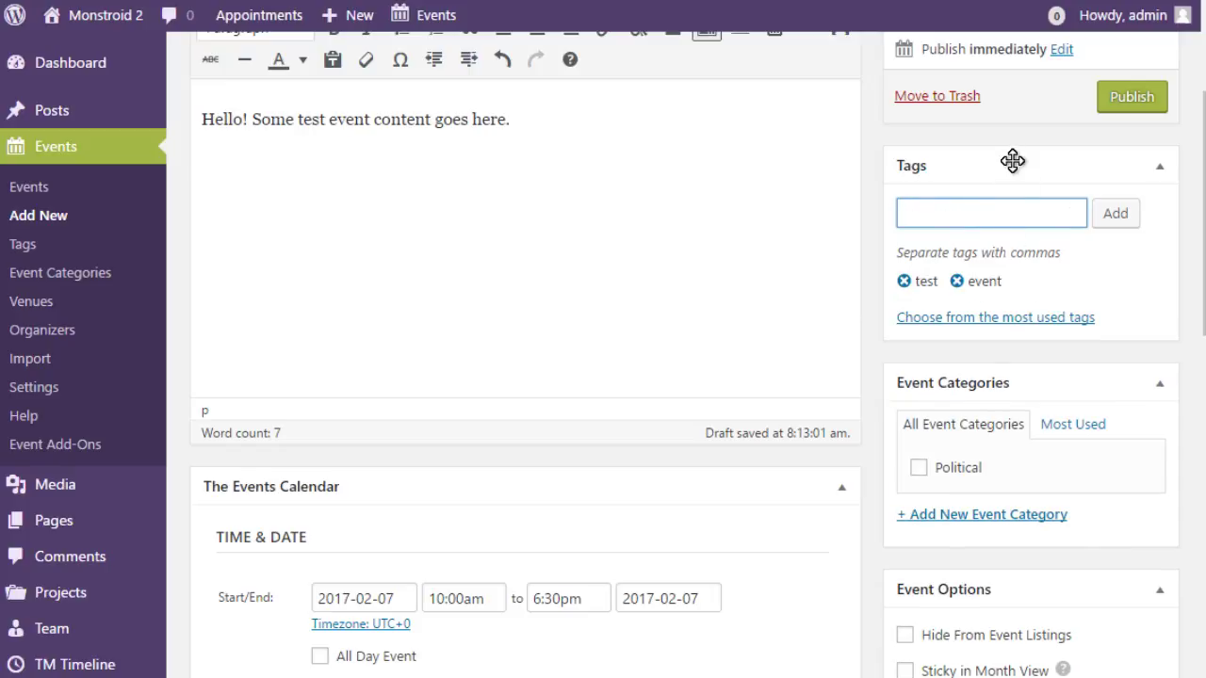
- Assign the event to the Political category and enable the Sticky in Month View and Feature Event options
click(1012, 163)
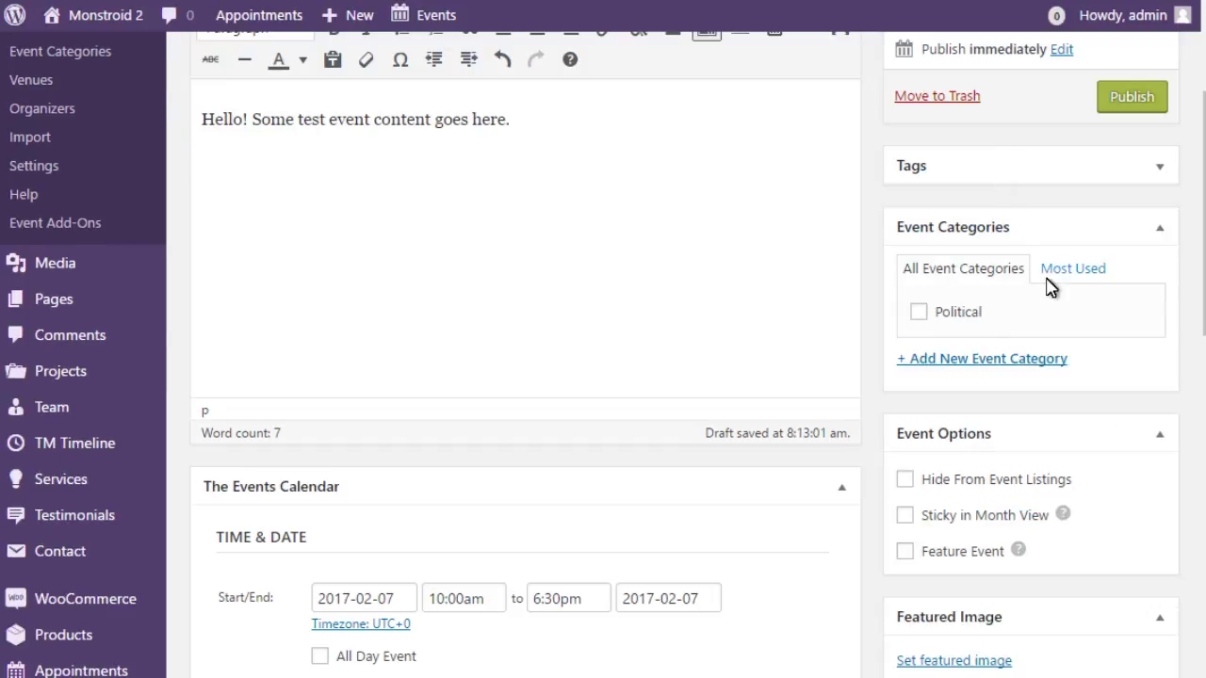
click(918, 312)
scroll(1033, 315, down, 2)
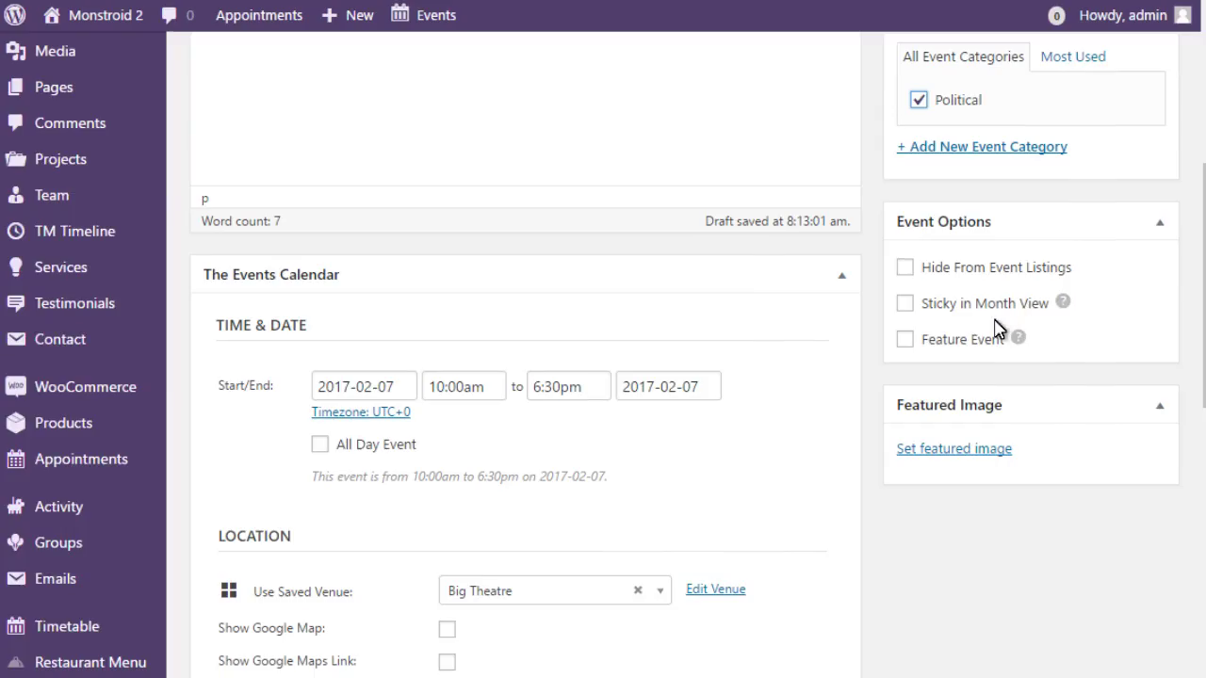
click(954, 349)
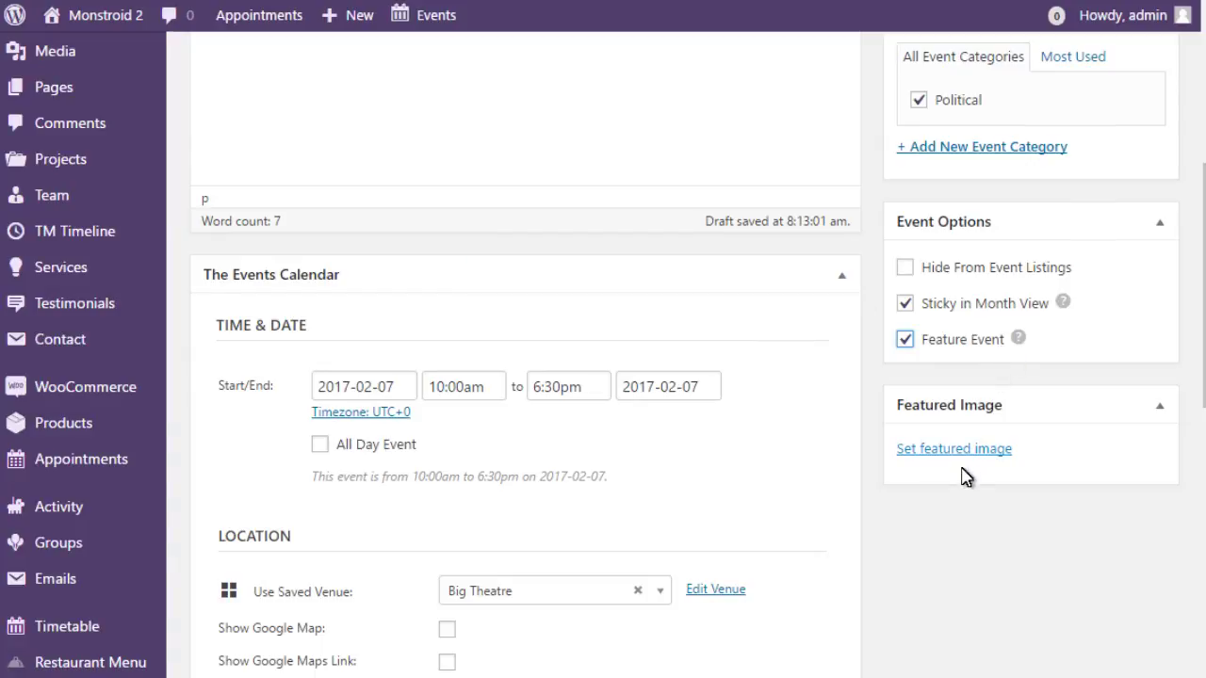
- Publish the event and open its public page on the site
scroll(781, 463, up, 5)
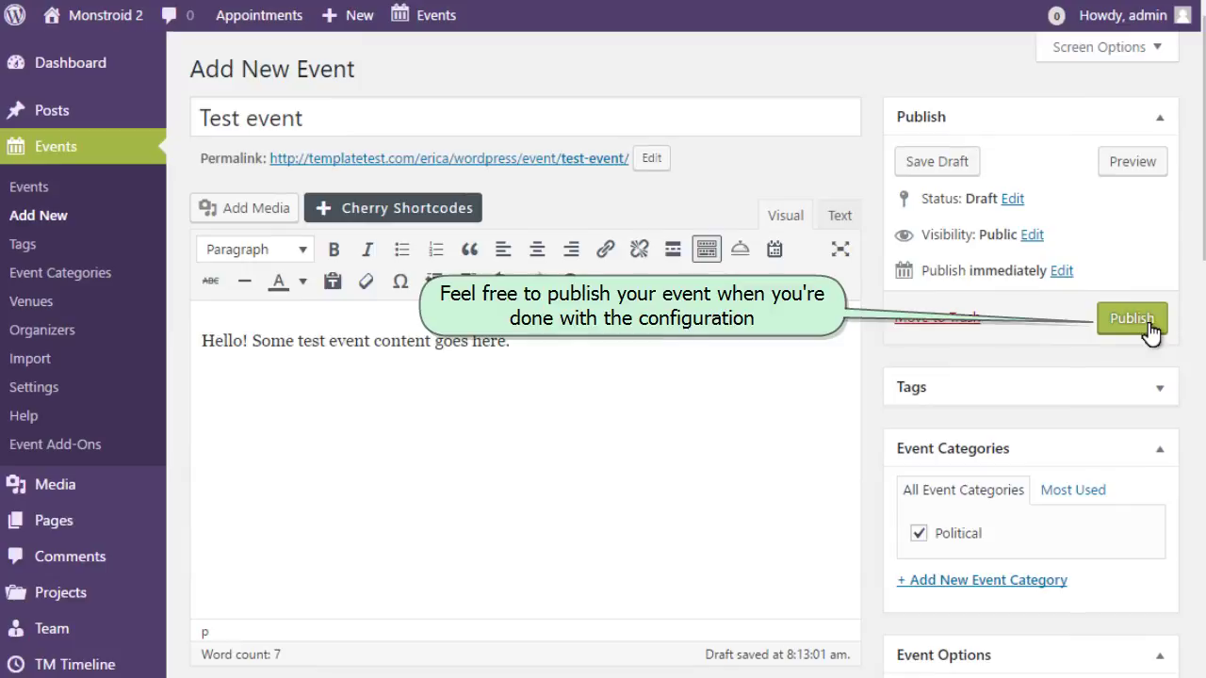
click(1130, 318)
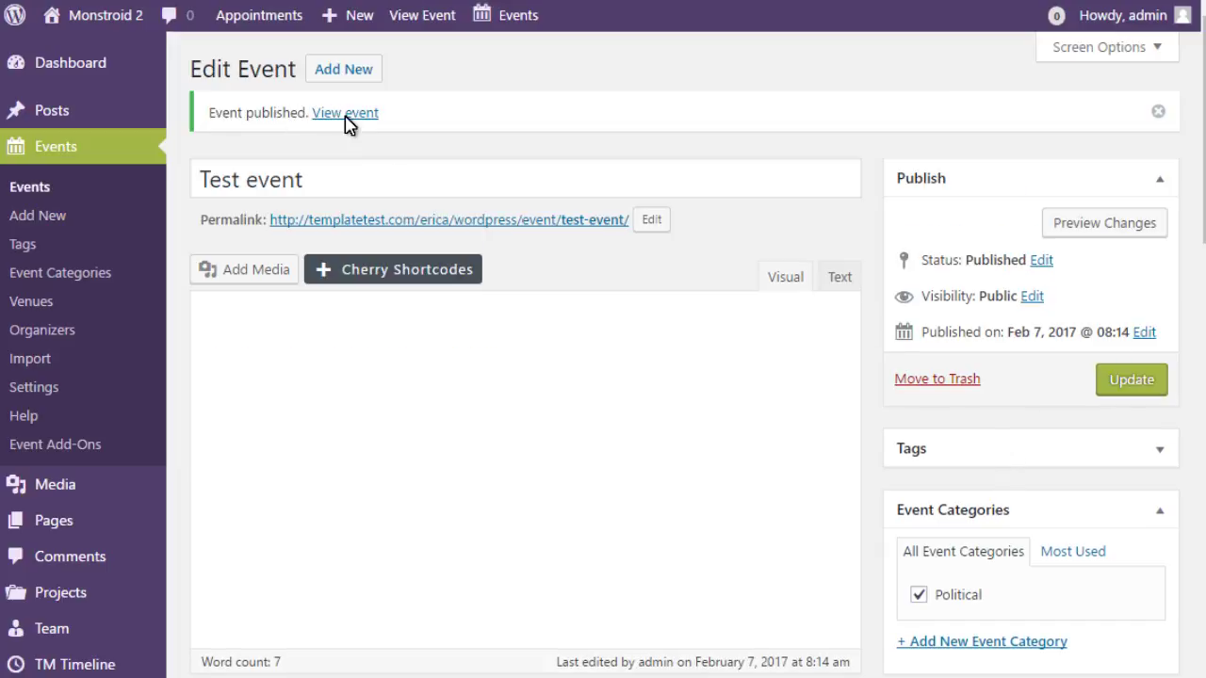
click(346, 115)
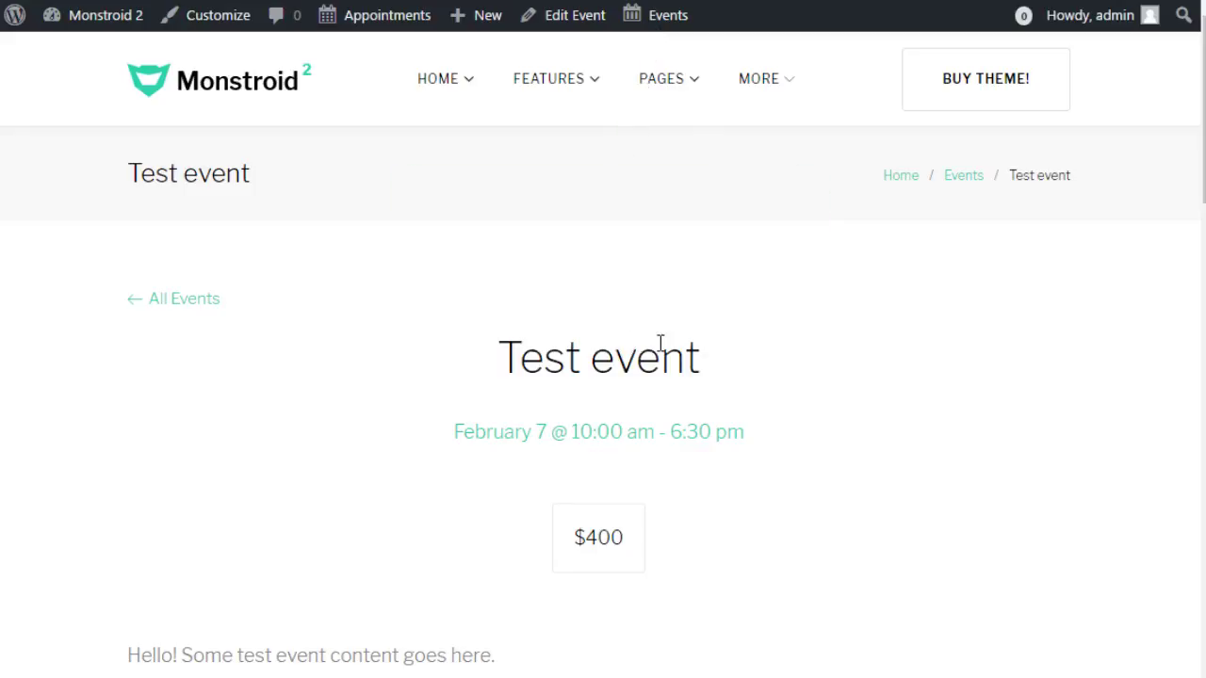
- Review the published event page, including its content, calendar export options, details, organizer, venue and edit link
scroll(791, 443, down, 2)
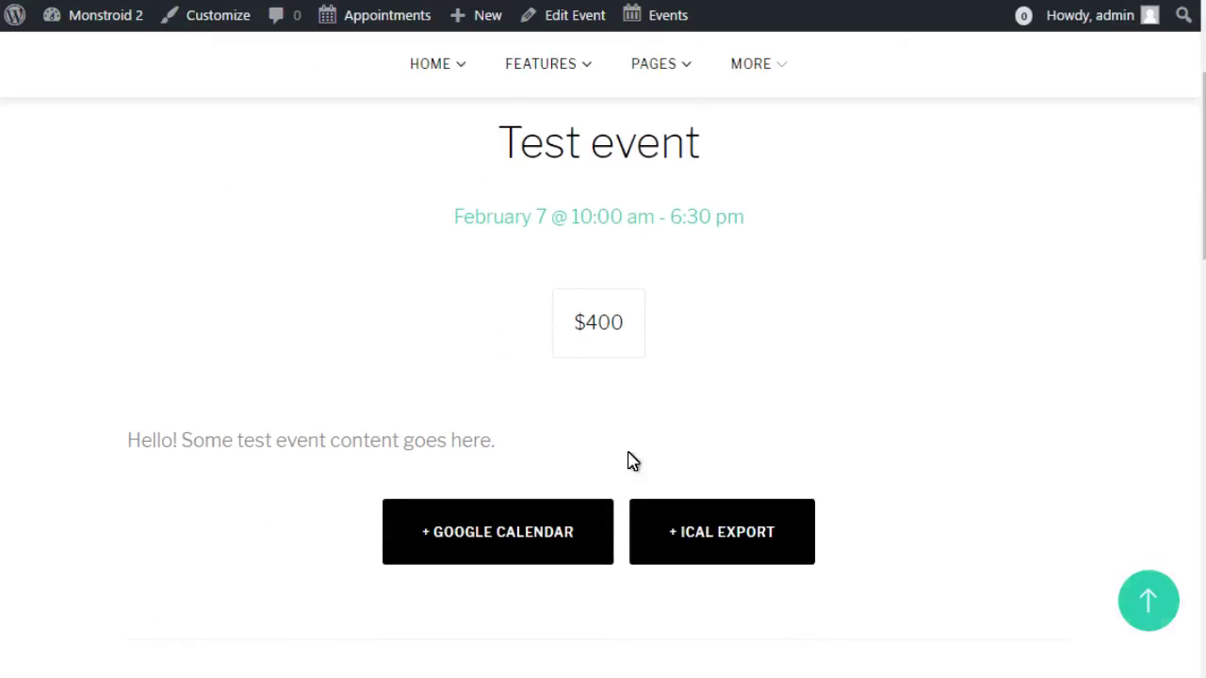
scroll(632, 460, down, 2)
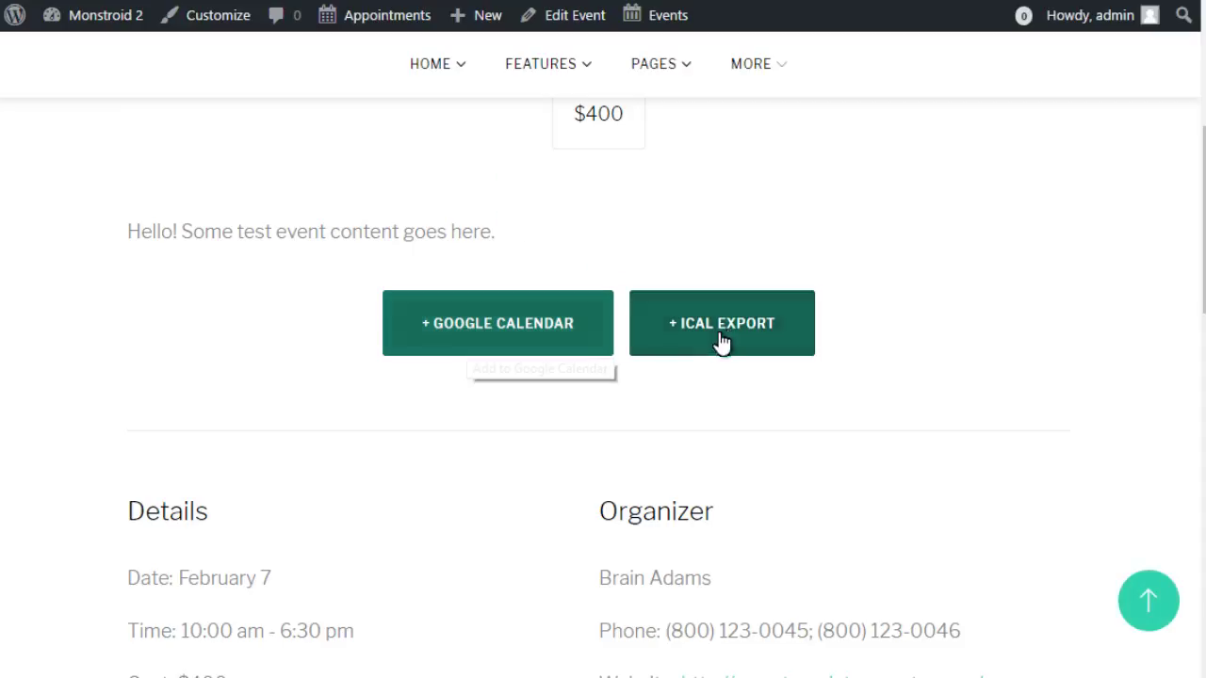
scroll(544, 464, down, 3)
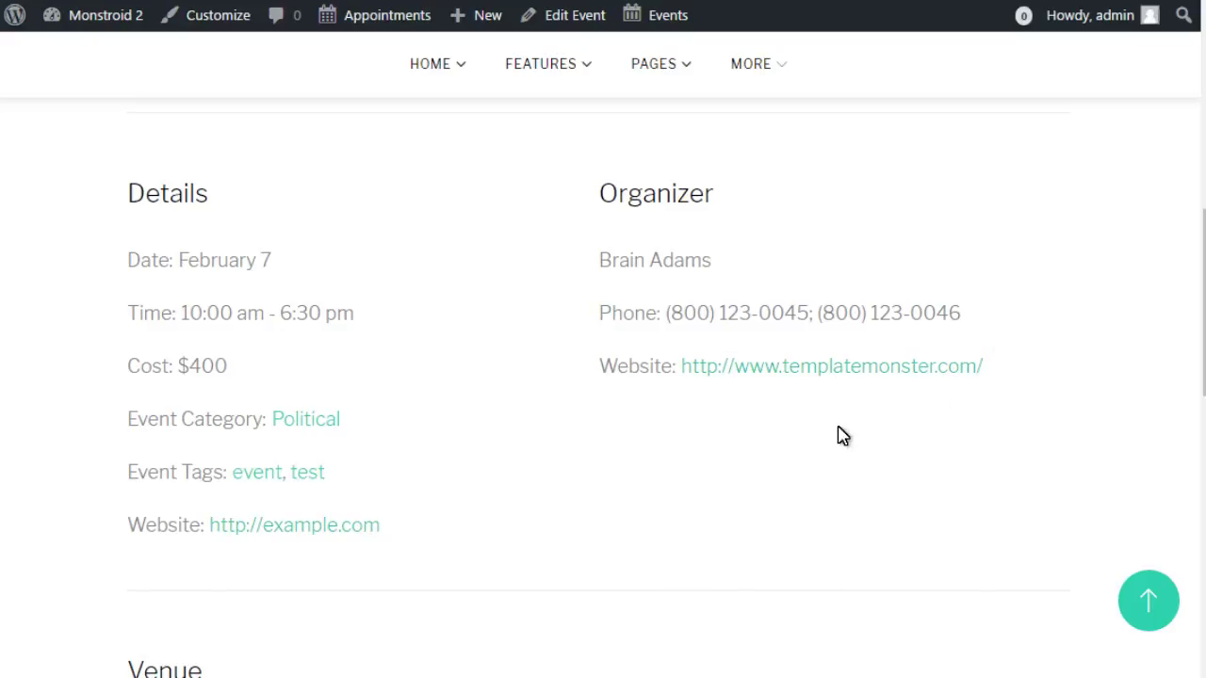
scroll(839, 430, down, 1)
scroll(808, 429, down, 3)
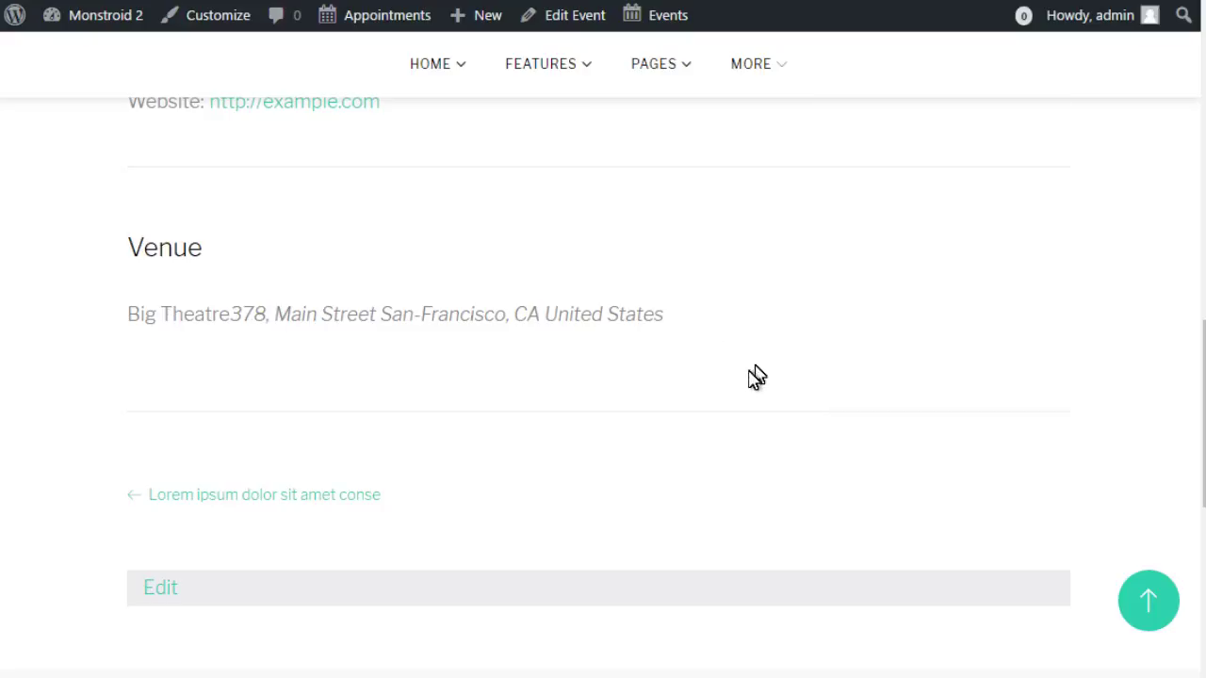
scroll(746, 380, up, 5)
scroll(747, 381, down, 6)
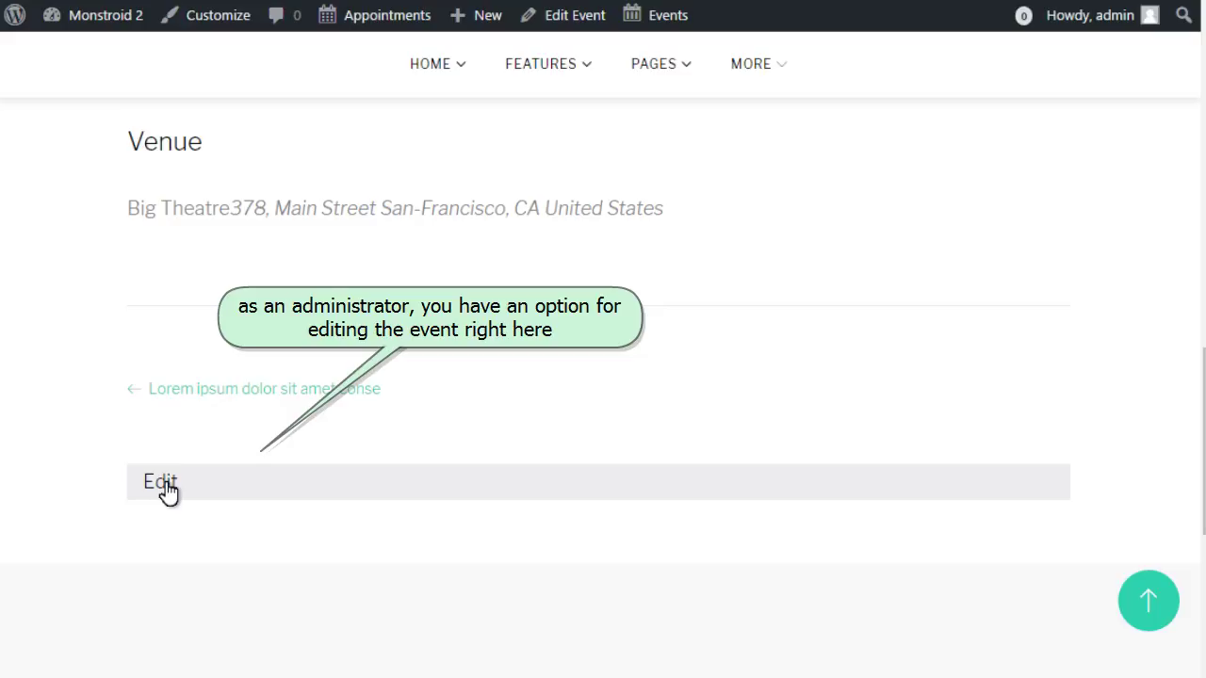
scroll(831, 279, up, 10)
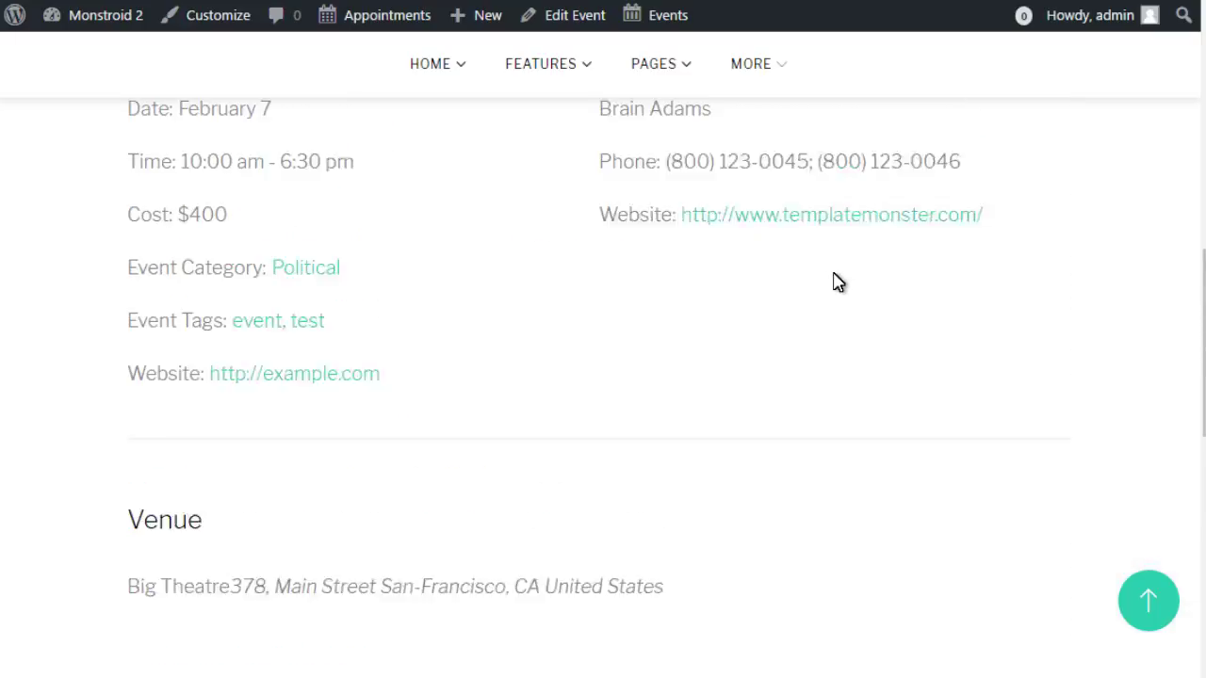
scroll(837, 281, up, 3)
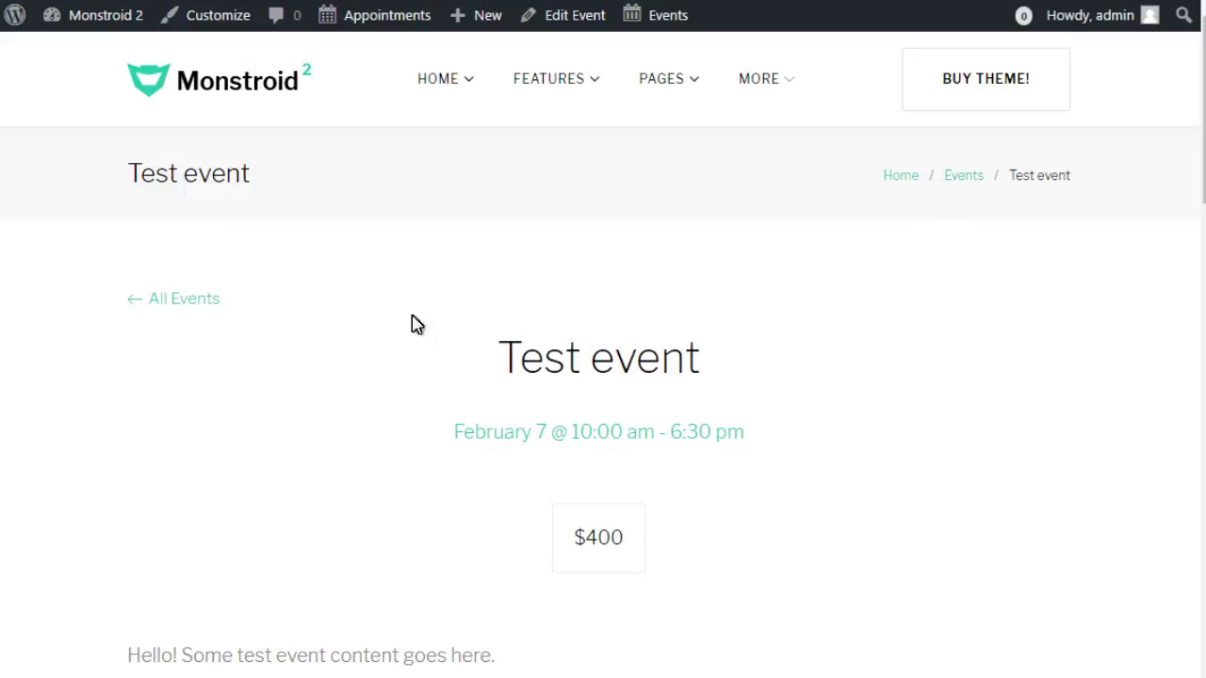
- Open the overview of all events and look at the new event in the month calendar
click(174, 313)
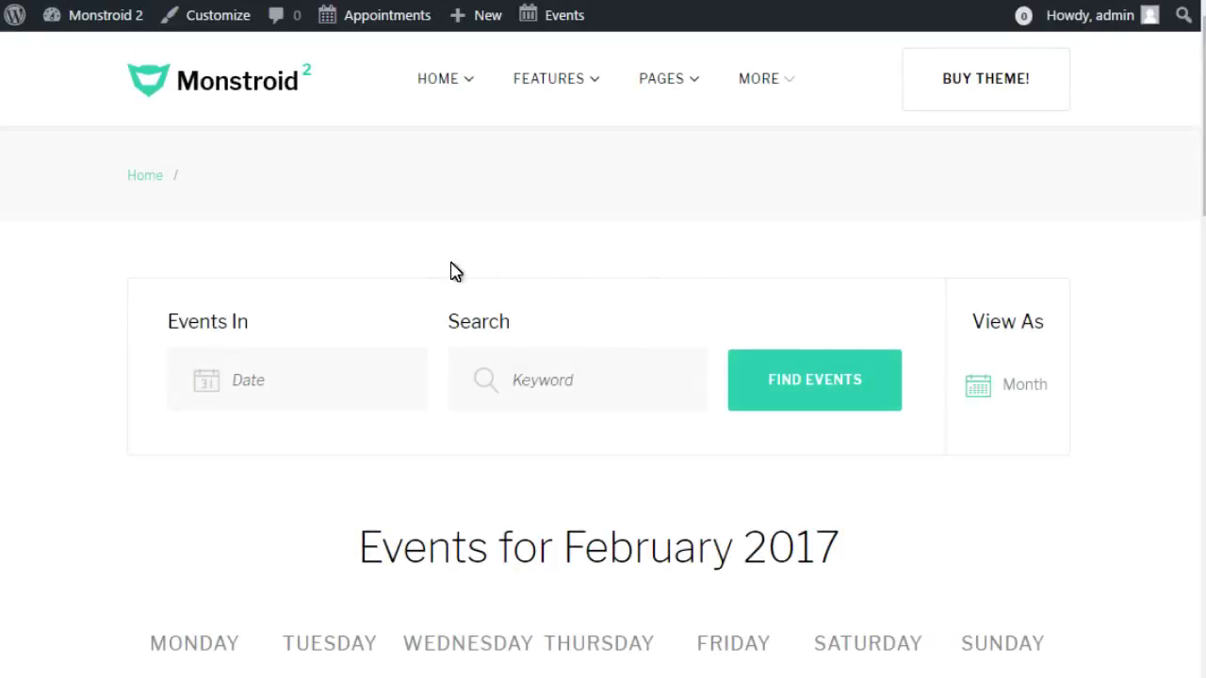
scroll(426, 275, down, 5)
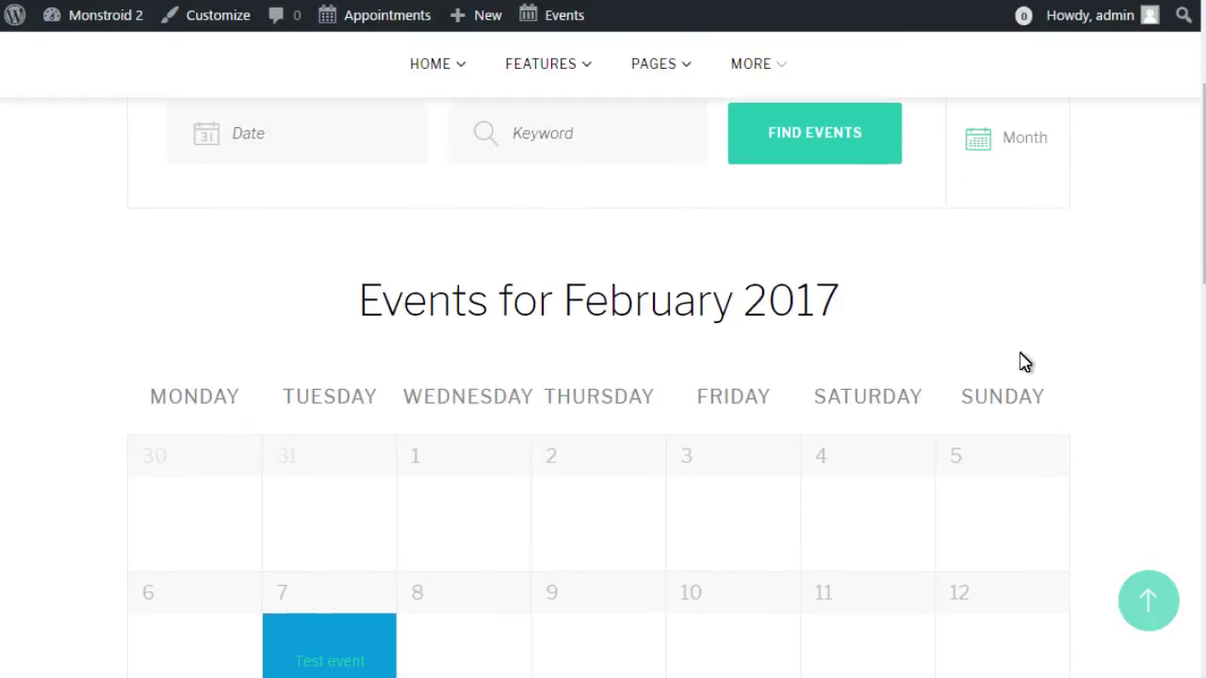